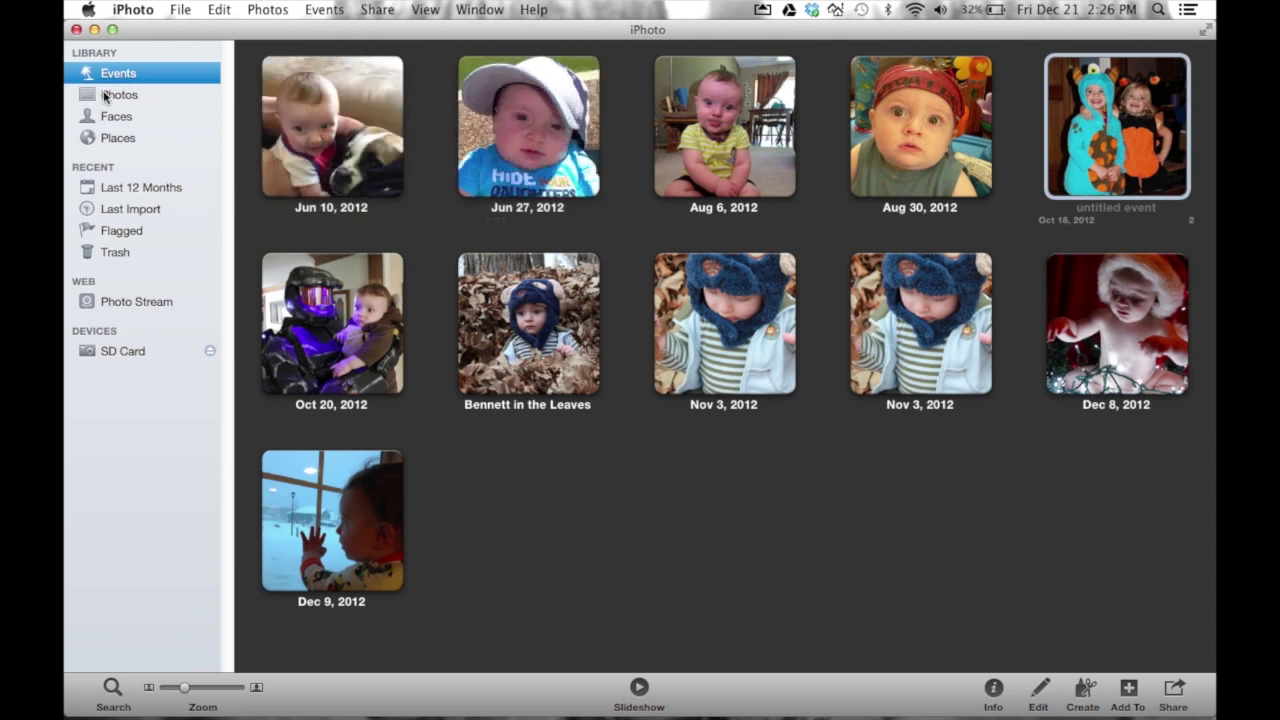
Show the library as individual photos and look through all the event groups down to December 9, 2012.
click(110, 95)
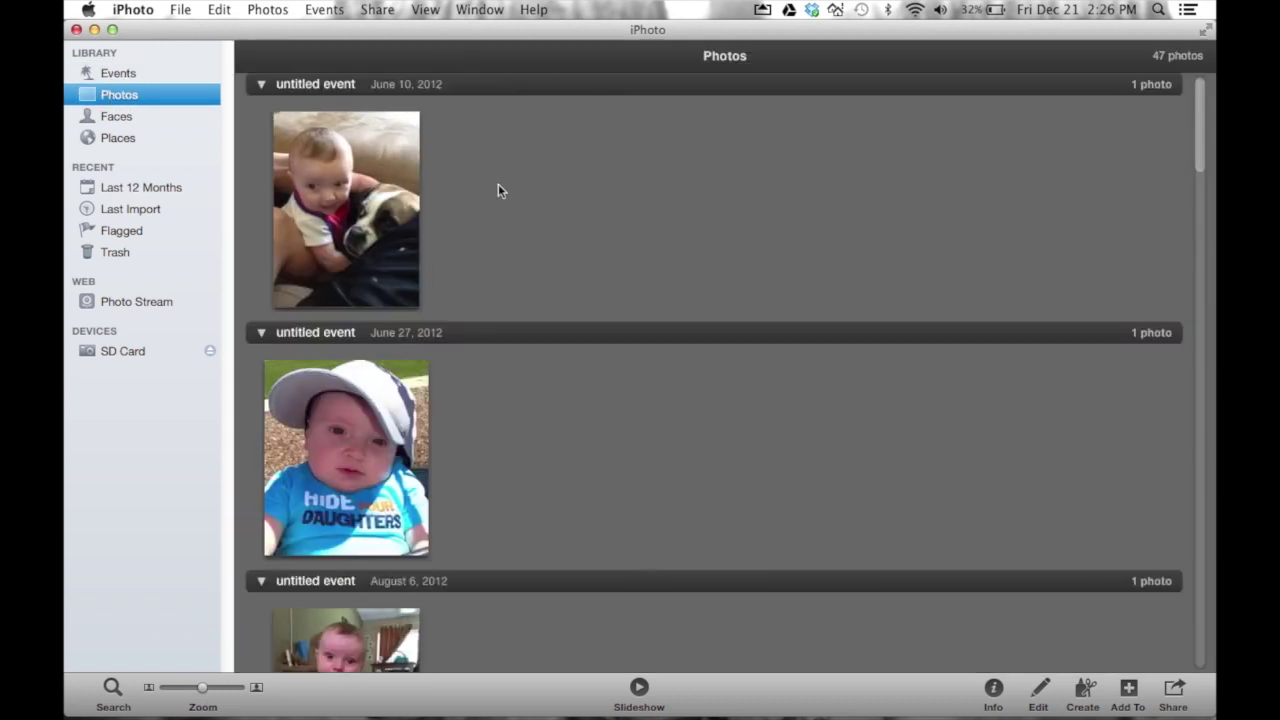
scroll(498, 184, down, 3)
scroll(498, 190, down, 3)
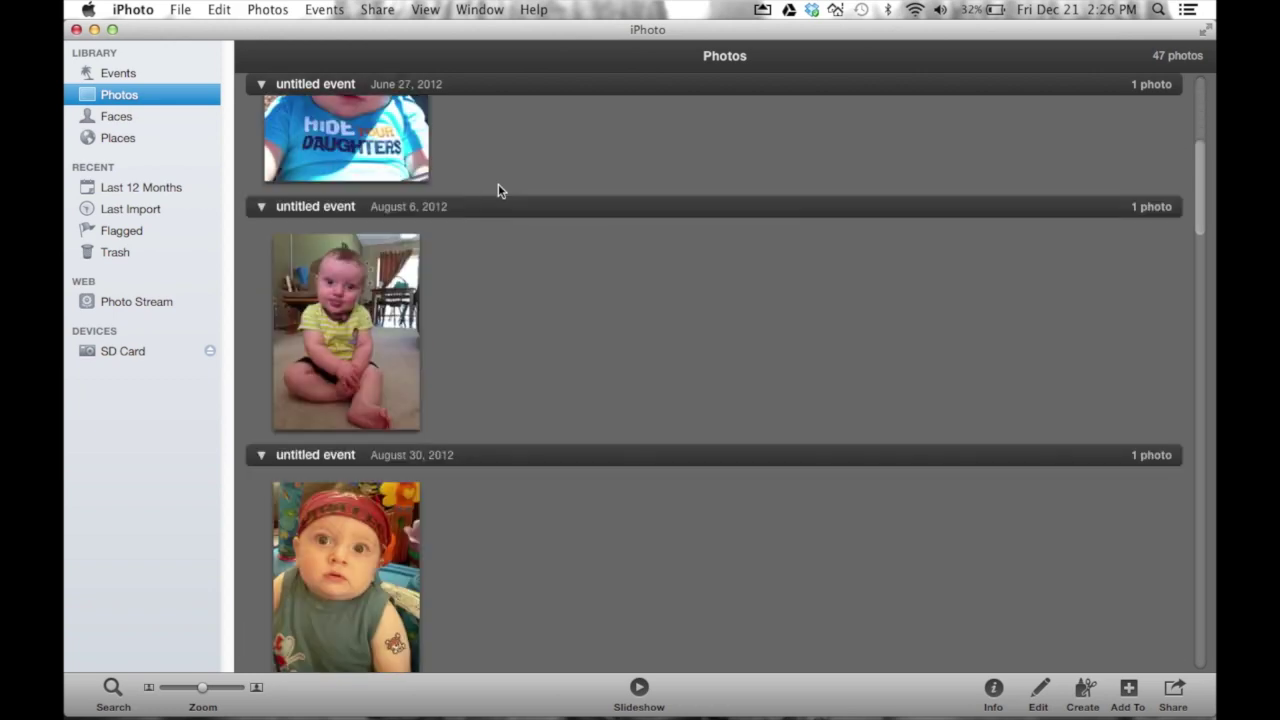
scroll(498, 190, down, 5)
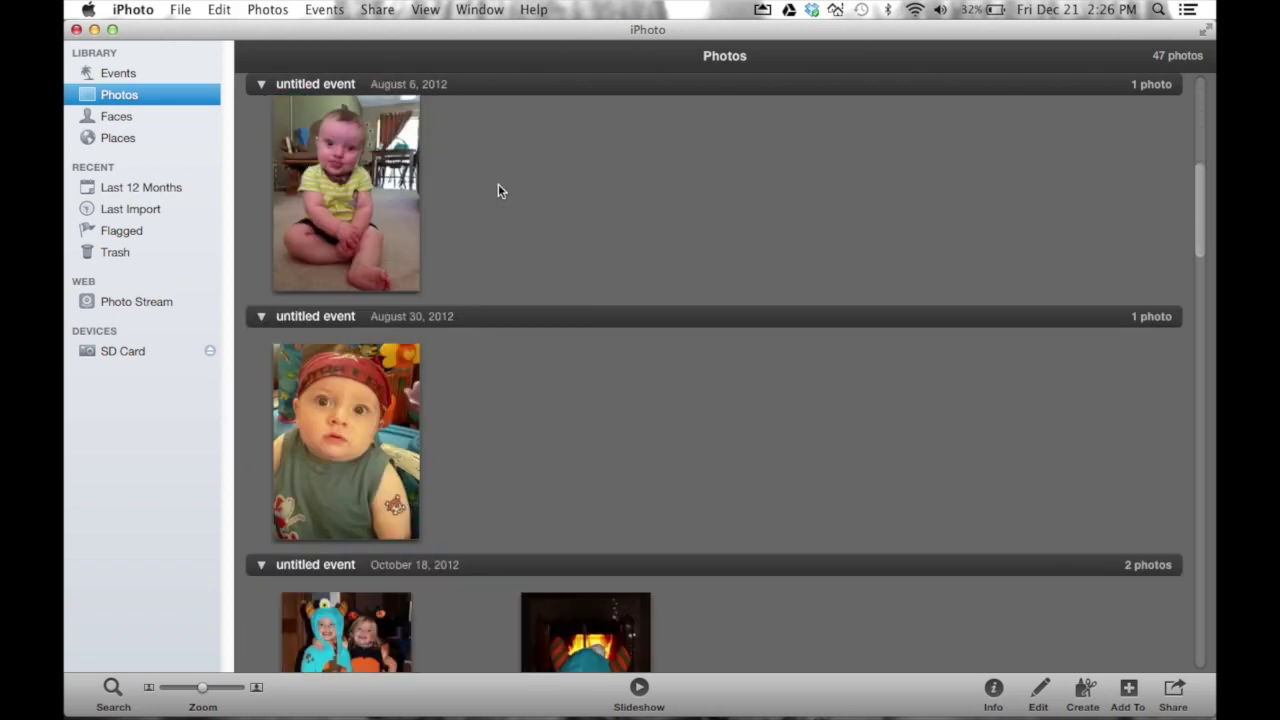
scroll(491, 328, down, 8)
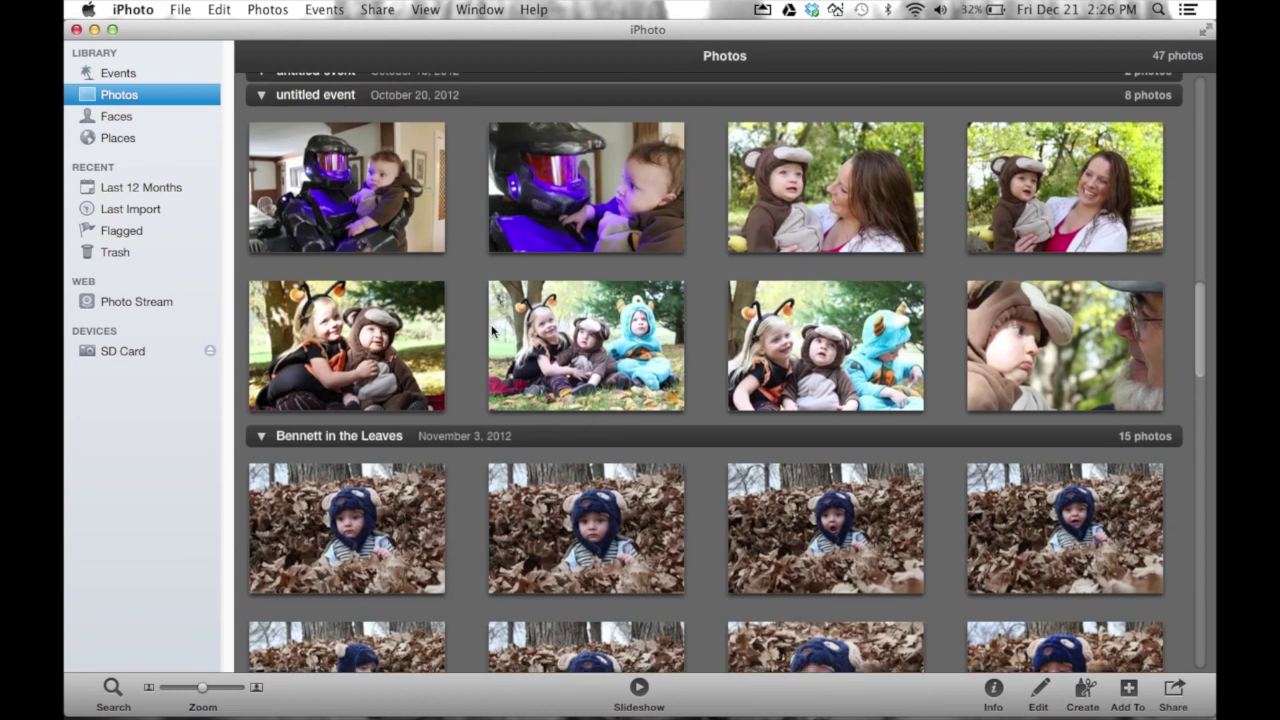
scroll(491, 328, down, 5)
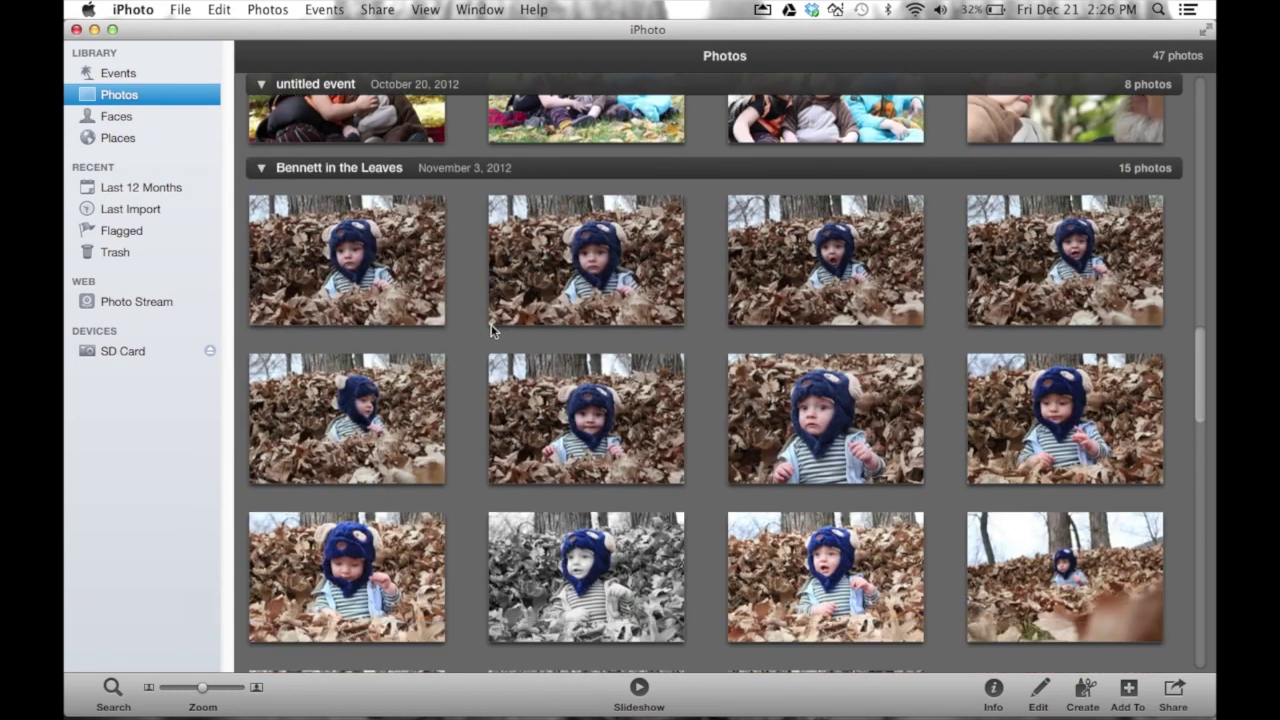
scroll(491, 328, down, 11)
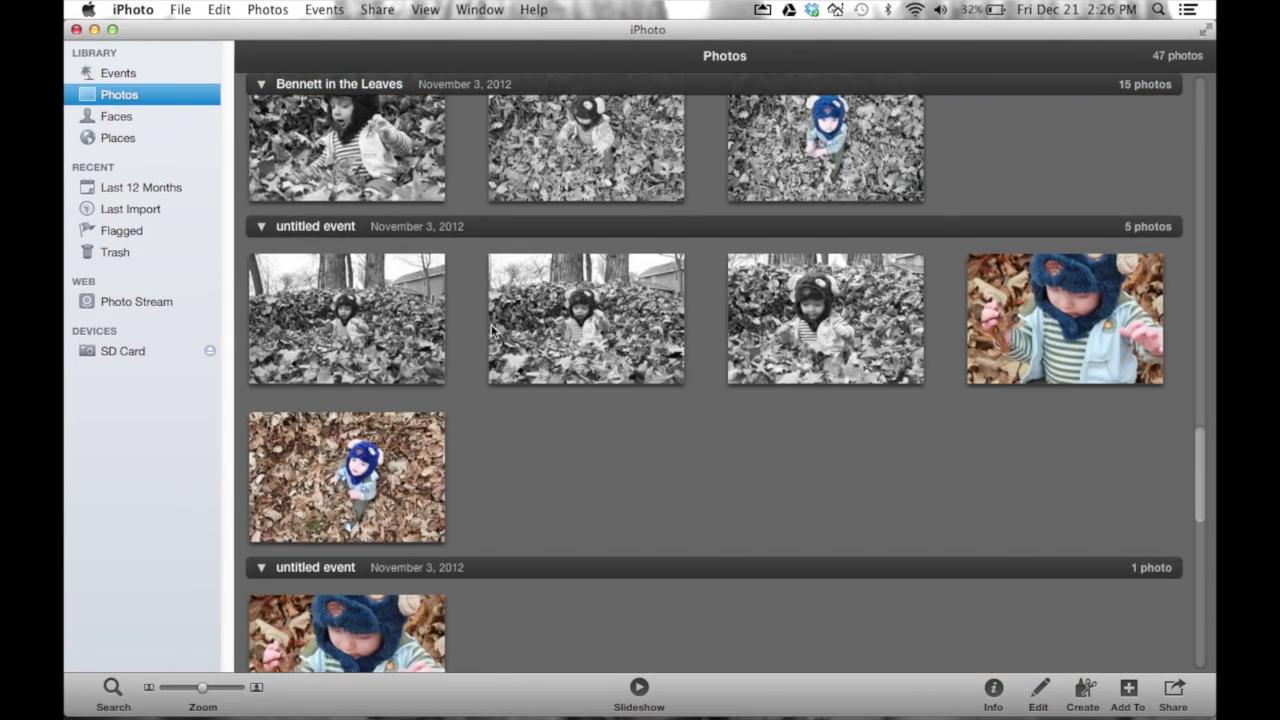
scroll(491, 331, down, 5)
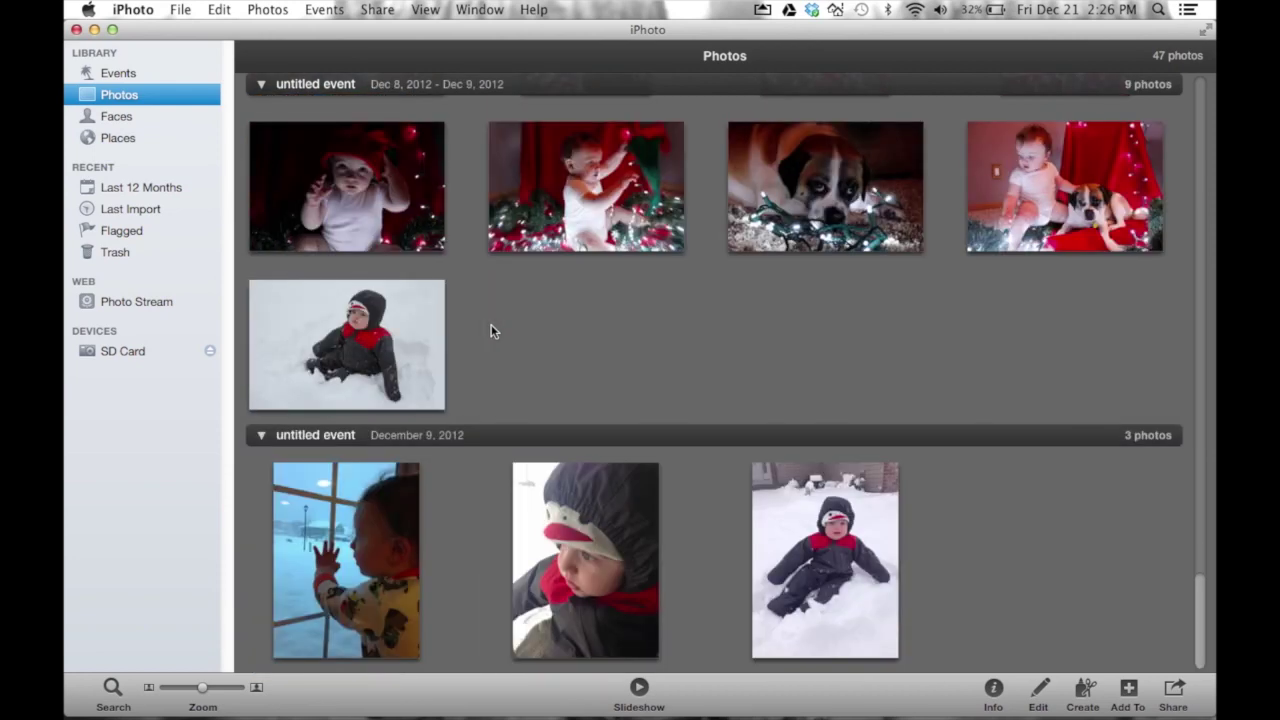
scroll(491, 331, up, 1)
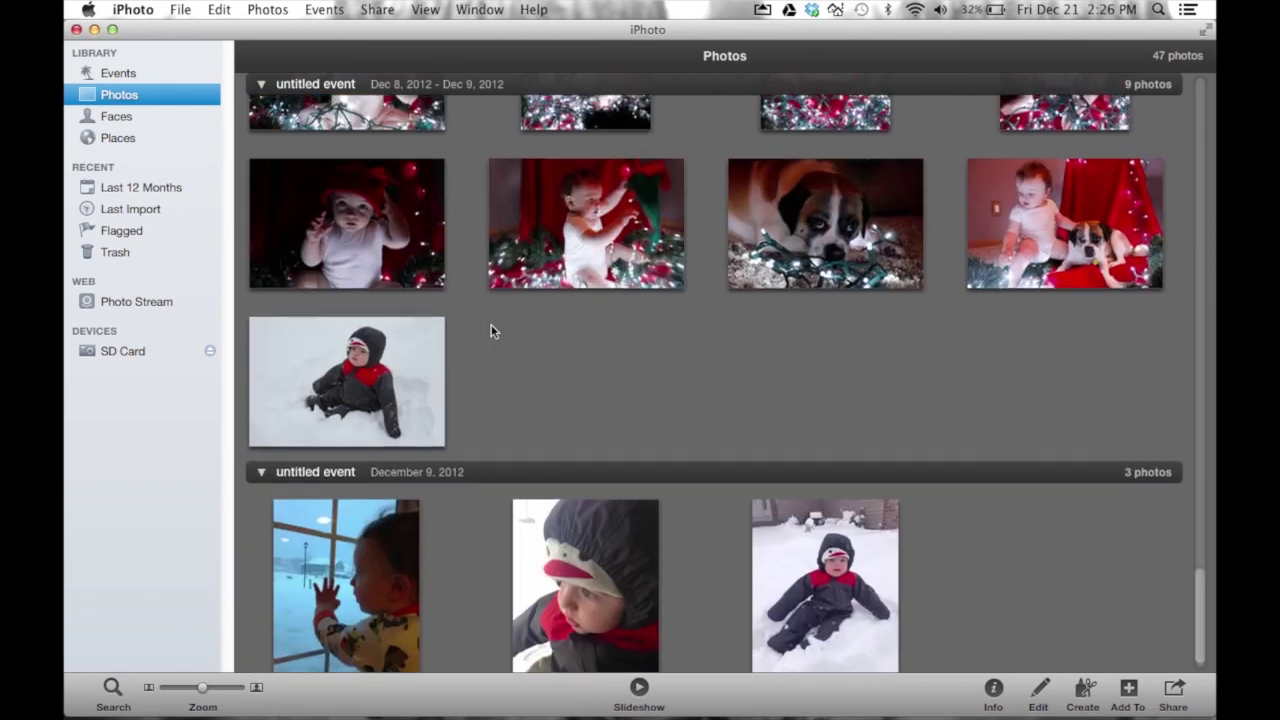
scroll(491, 331, up, 2)
scroll(491, 331, down, 1)
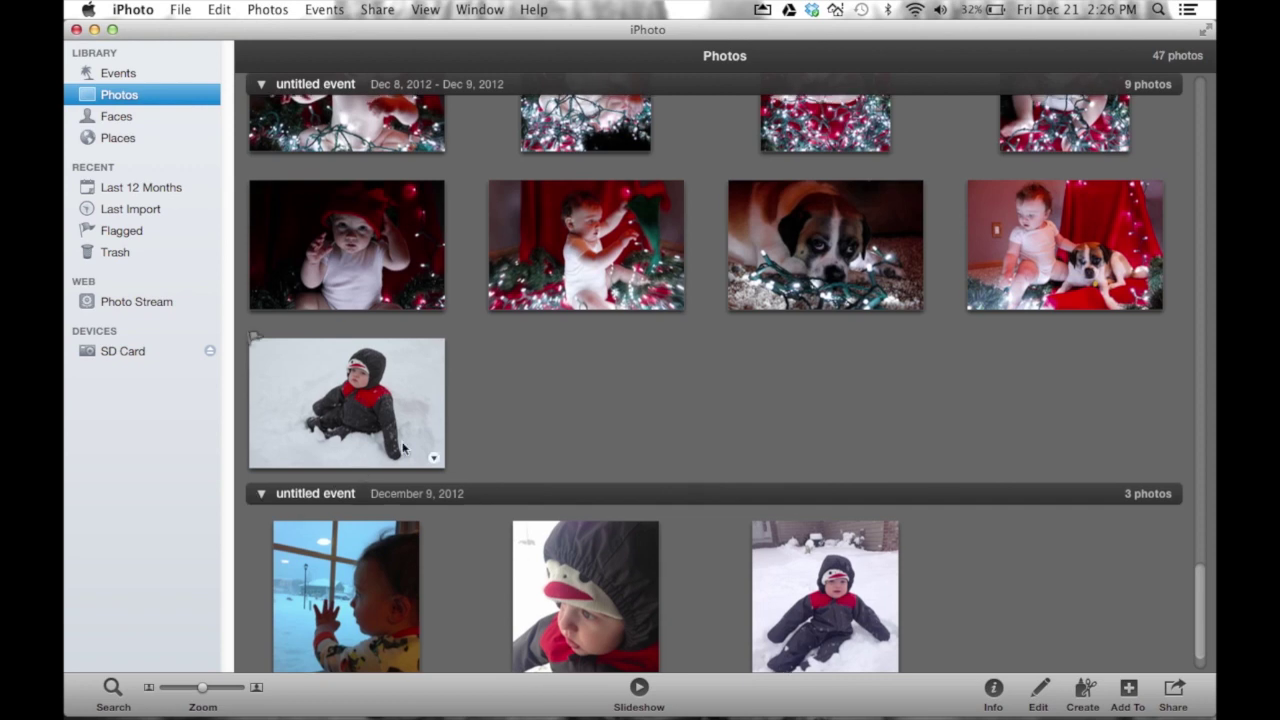
scroll(403, 447, up, 3)
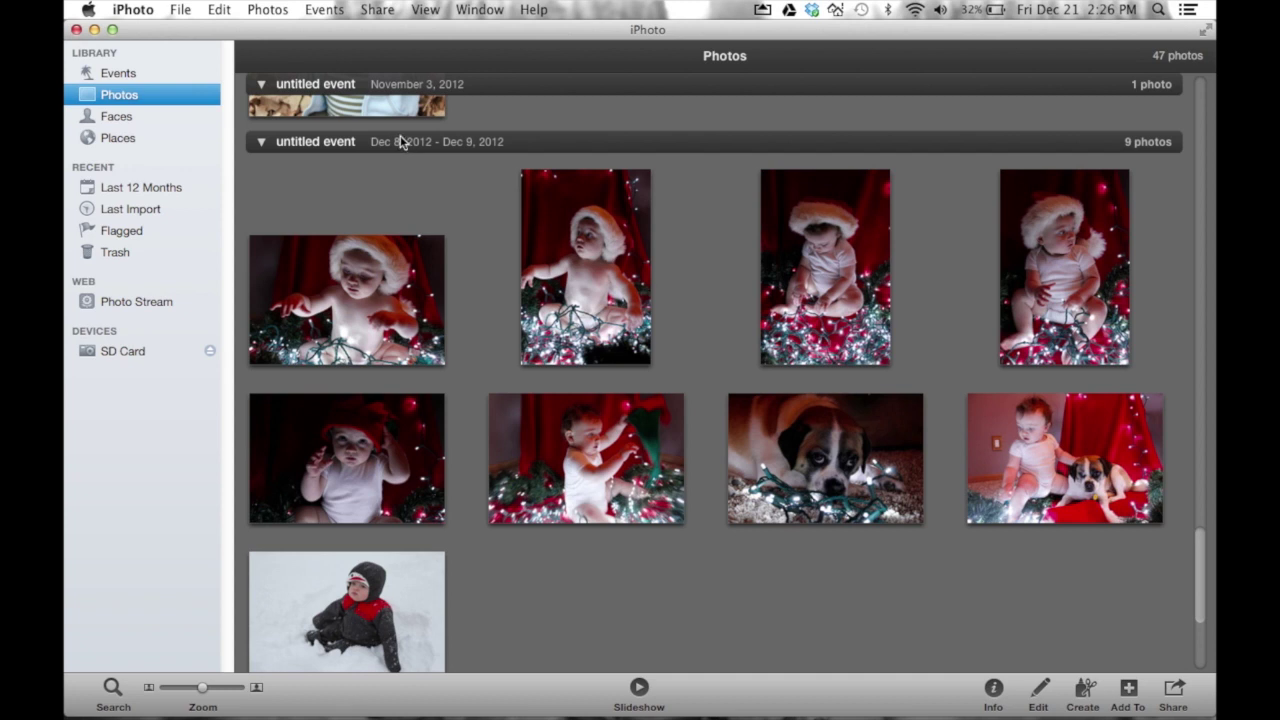
Select all photos of the Dec 8 – Dec 9, 2012 event and clear the selection again.
click(471, 144)
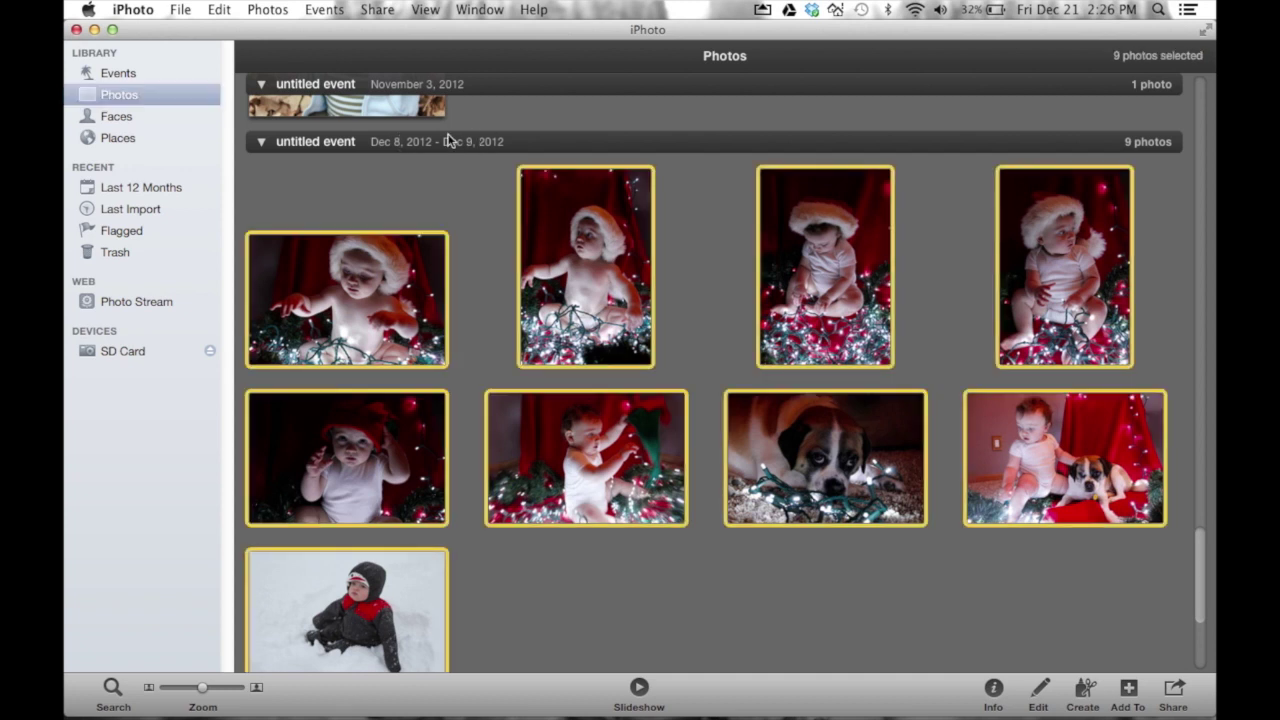
click(408, 177)
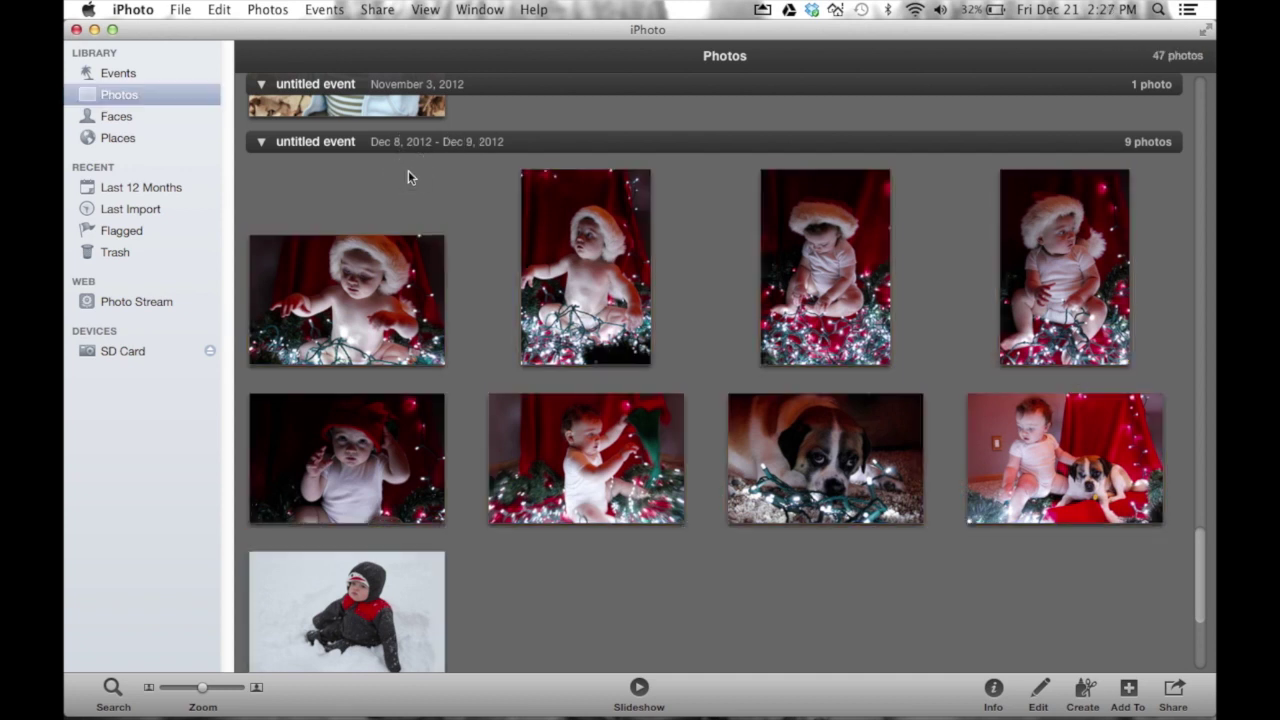
scroll(408, 177, up, 5)
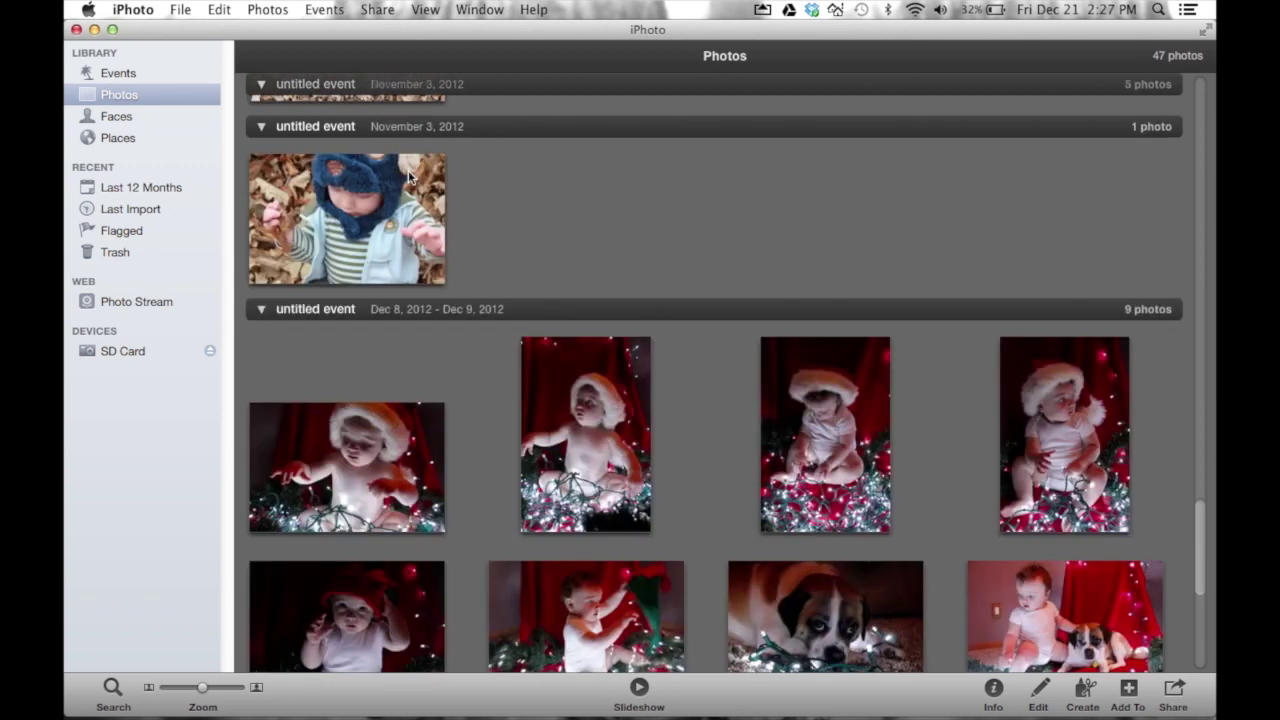
Compare the library's Events and Photos views, finishing in the Events view.
click(148, 72)
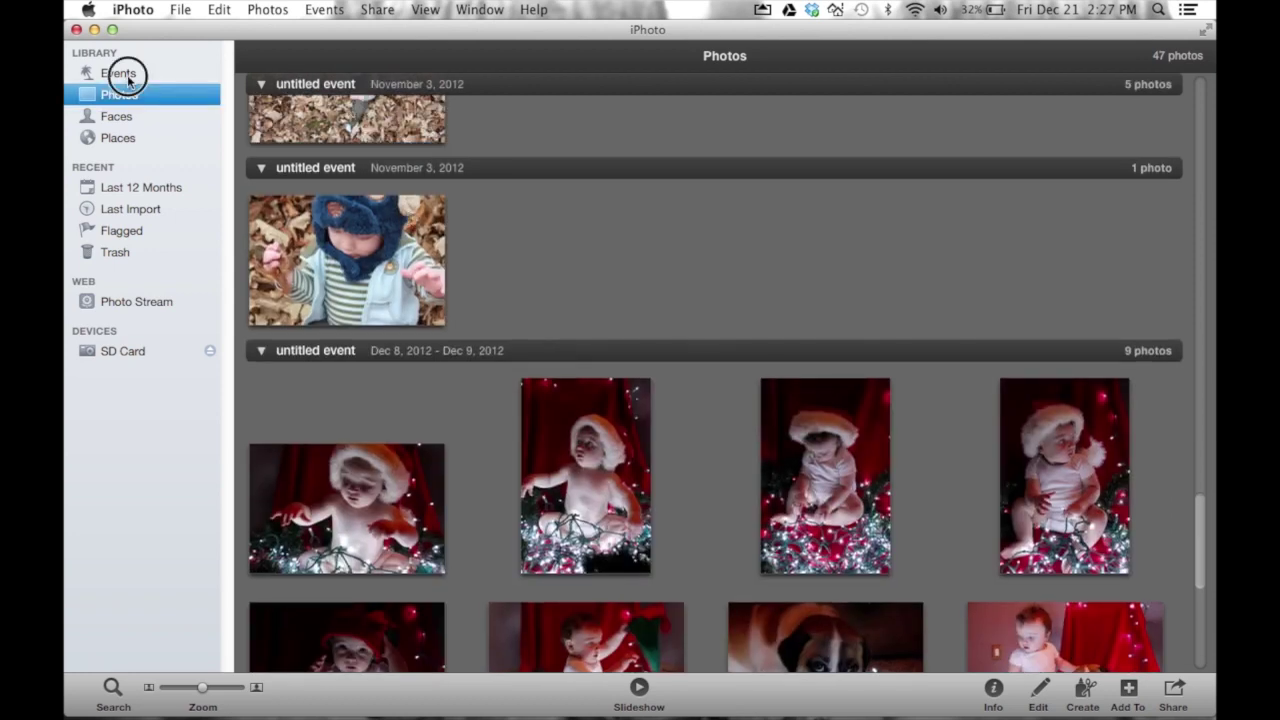
click(133, 97)
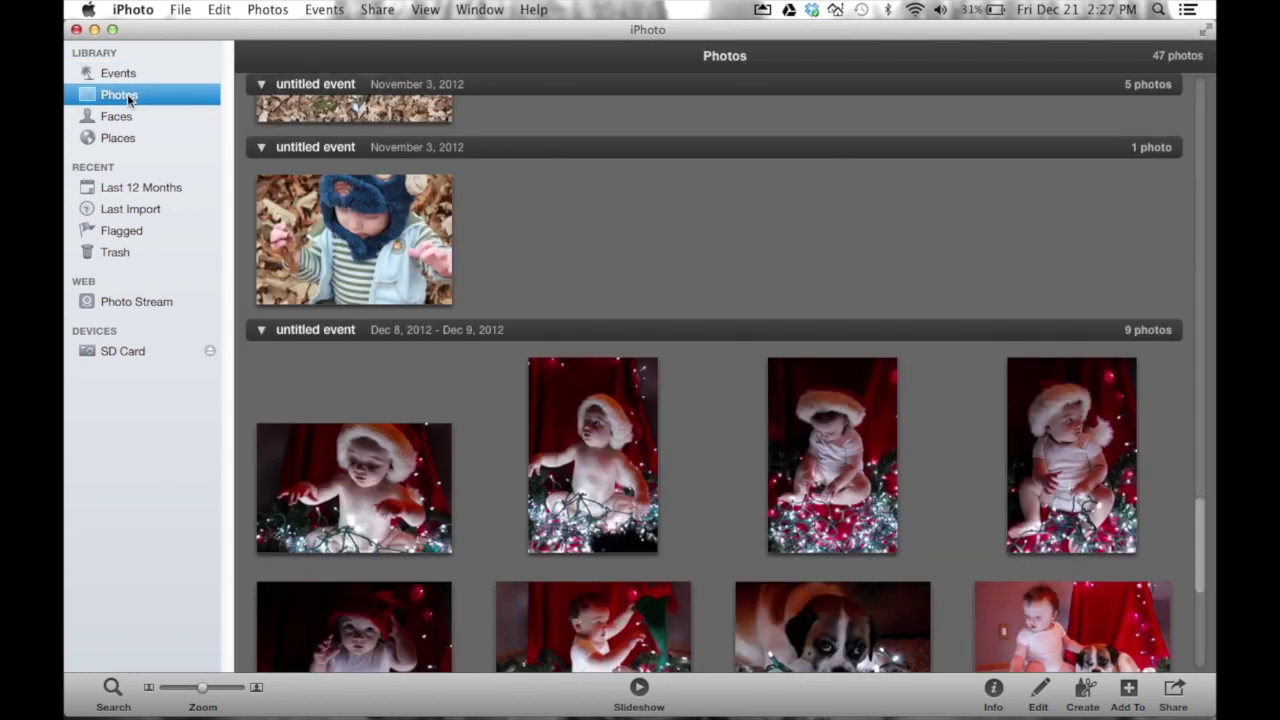
click(116, 70)
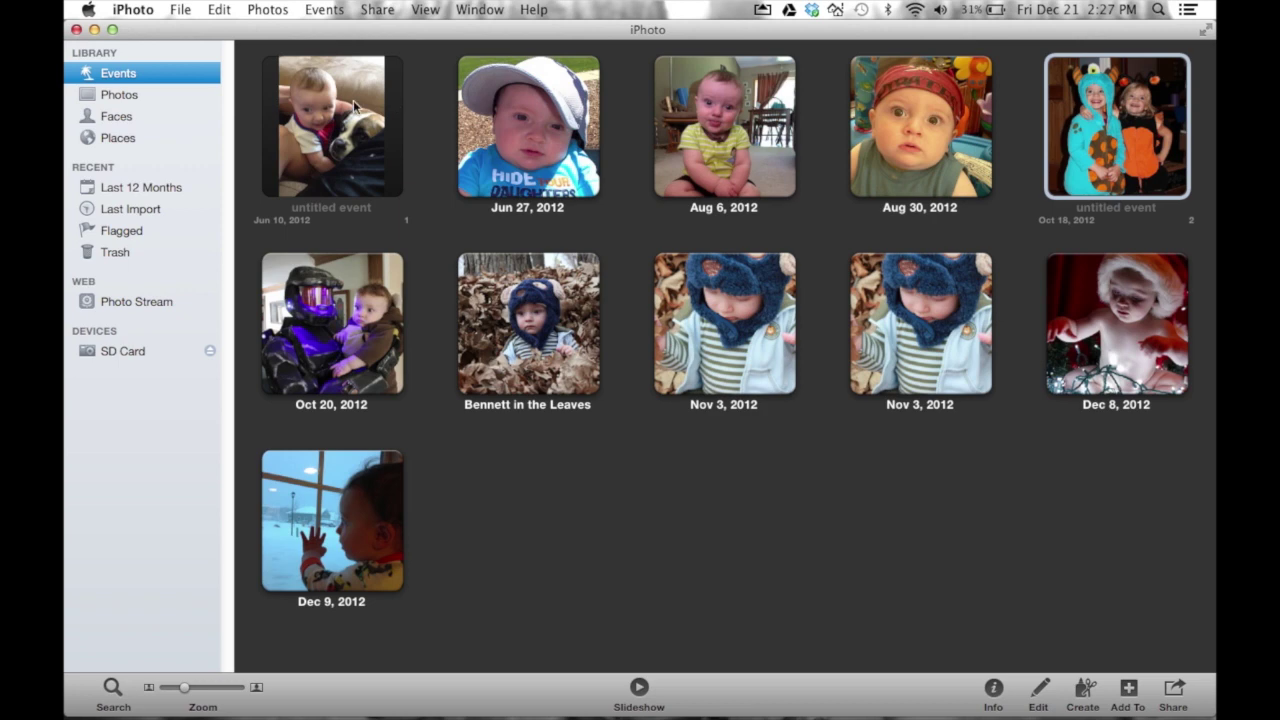
click(110, 97)
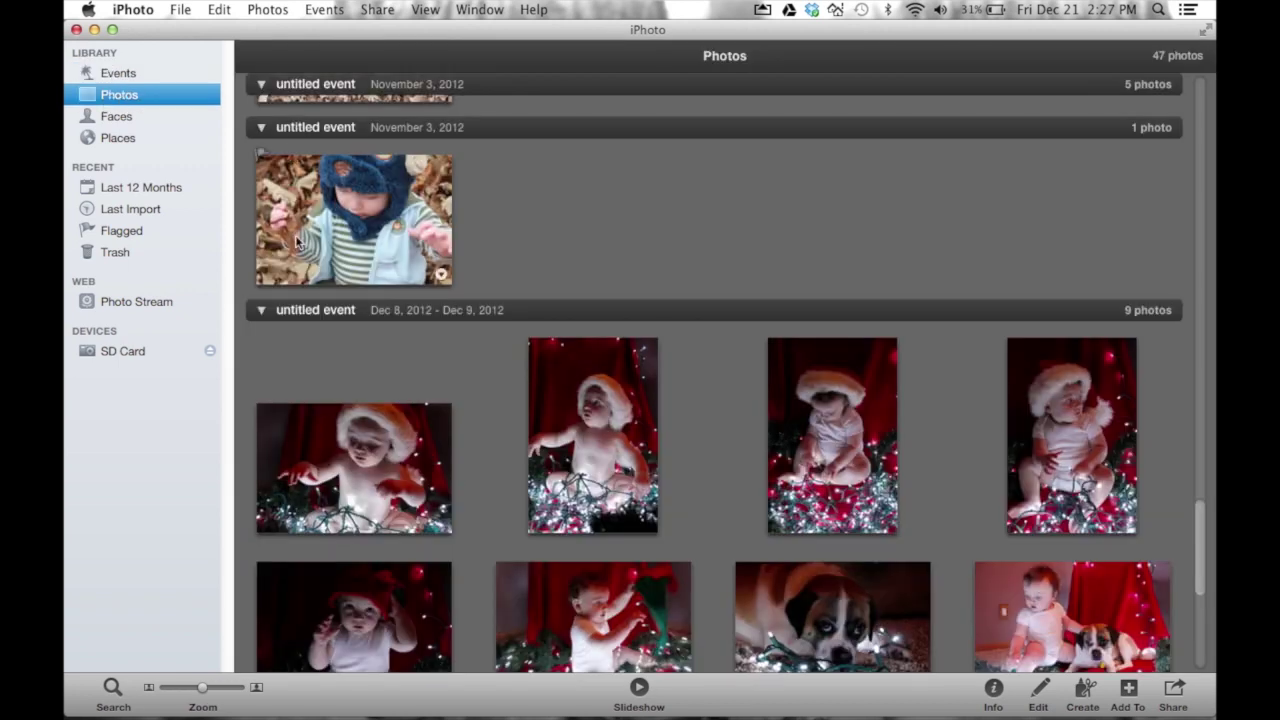
click(122, 78)
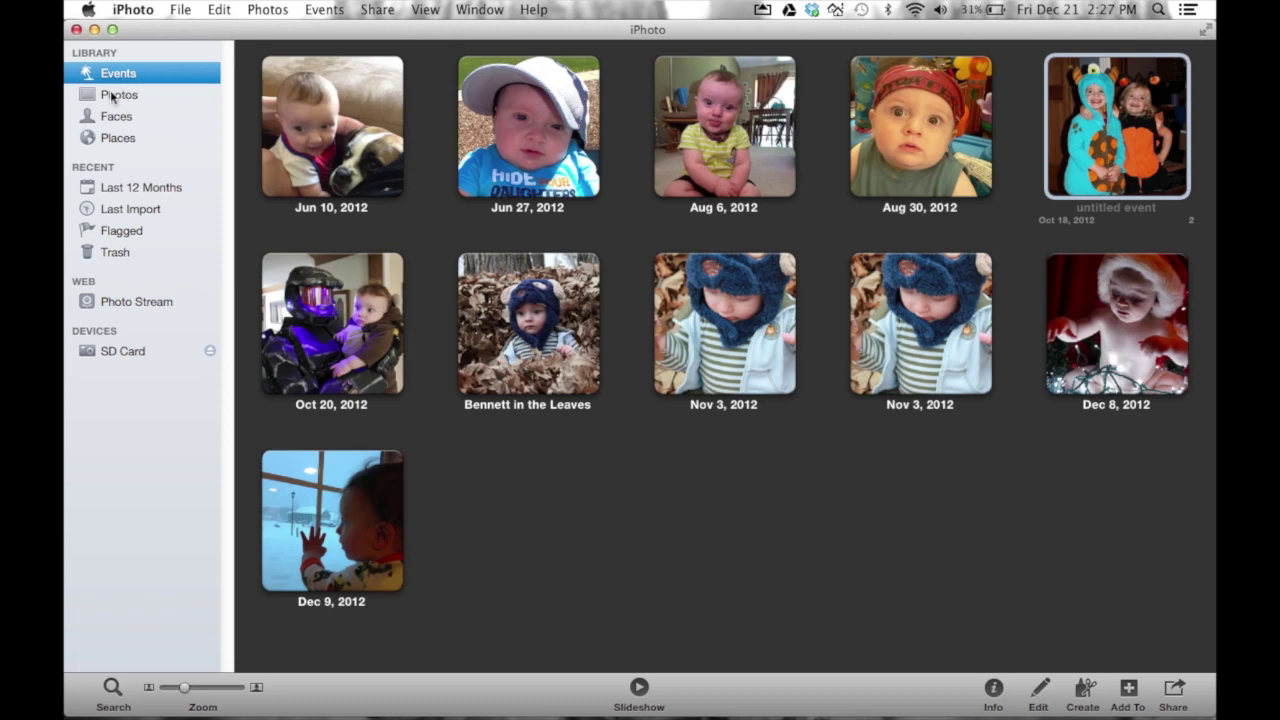
click(118, 97)
click(128, 77)
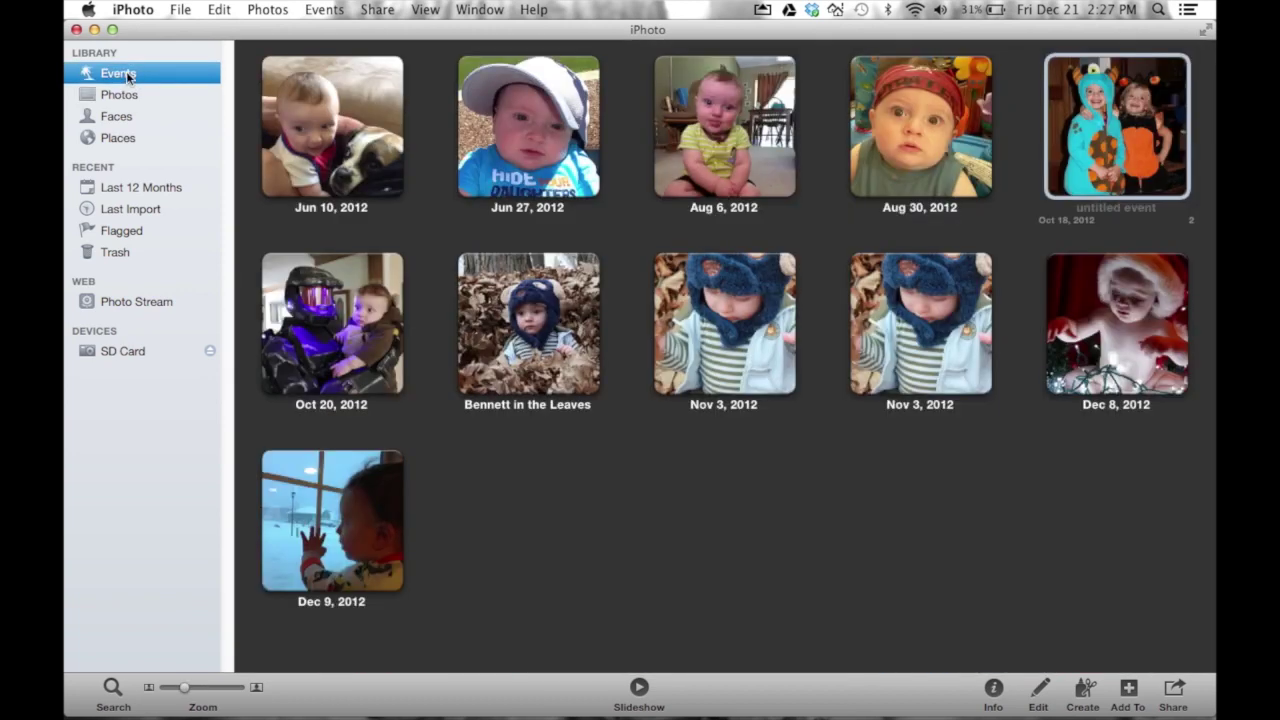
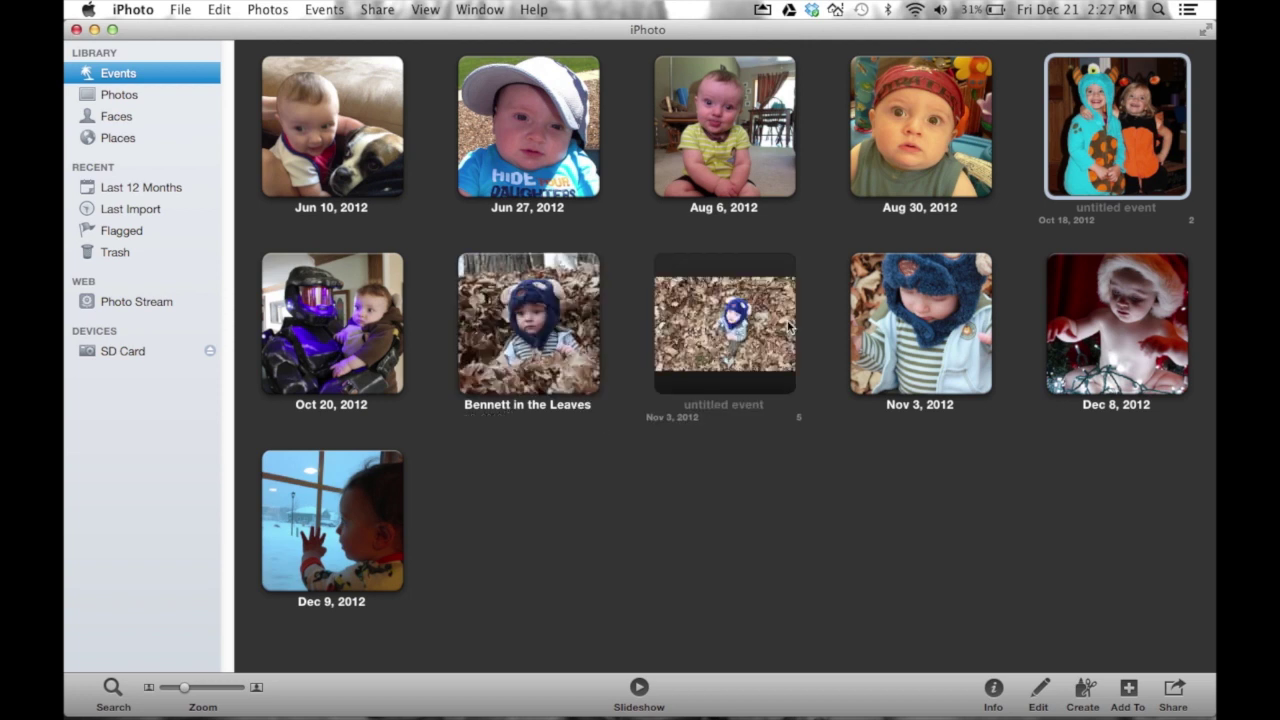
View the photo in the second untitled Nov 3, 2012 event at full size and return to all events.
drag(780, 335, 946, 330)
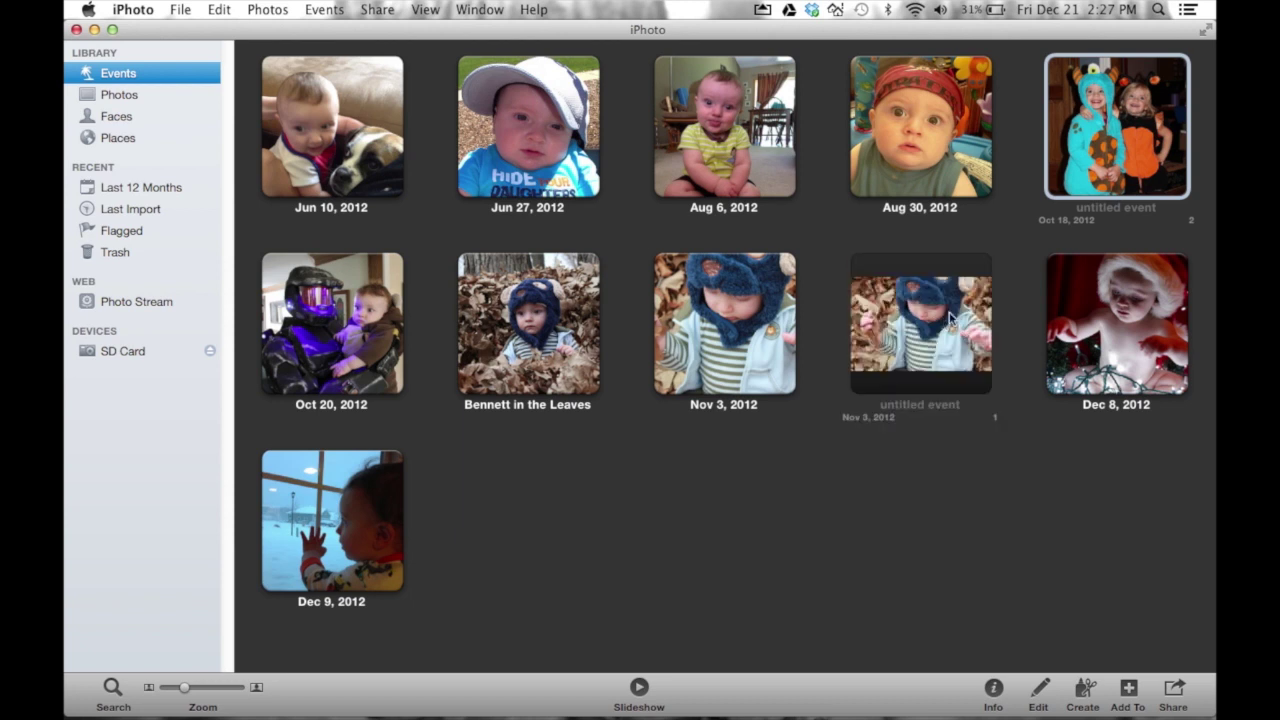
click(918, 316)
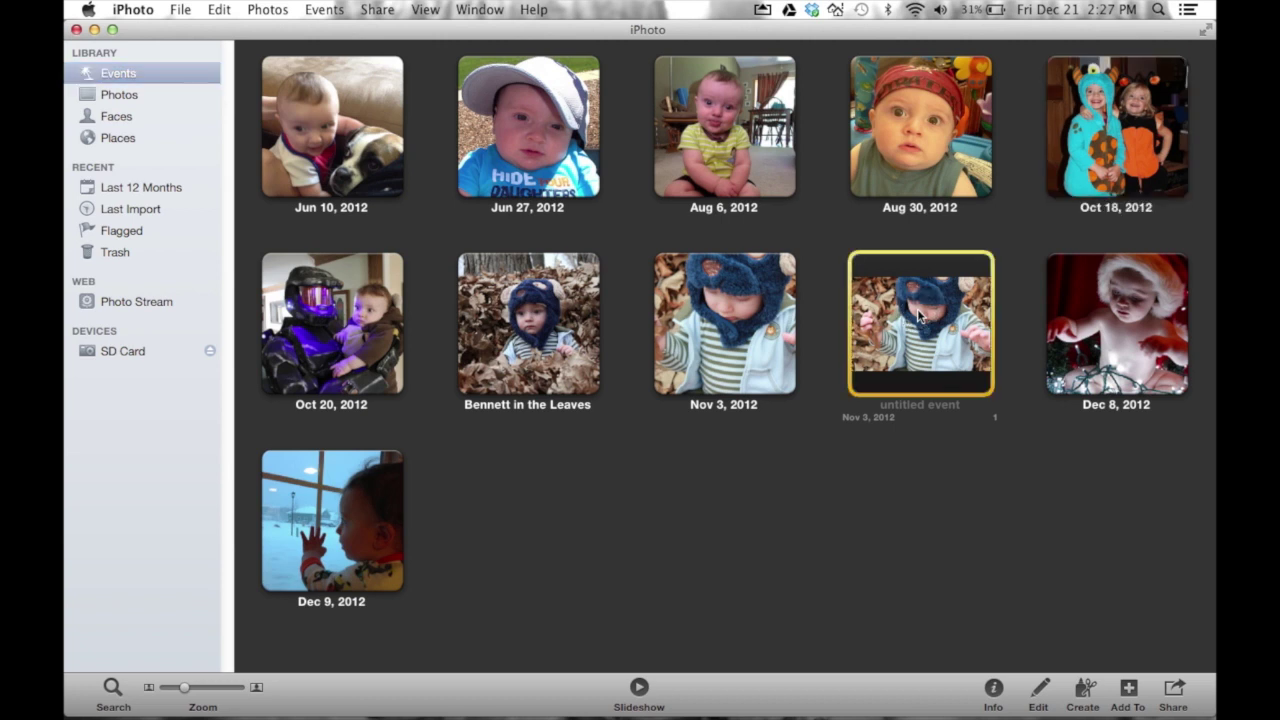
double_click(918, 316)
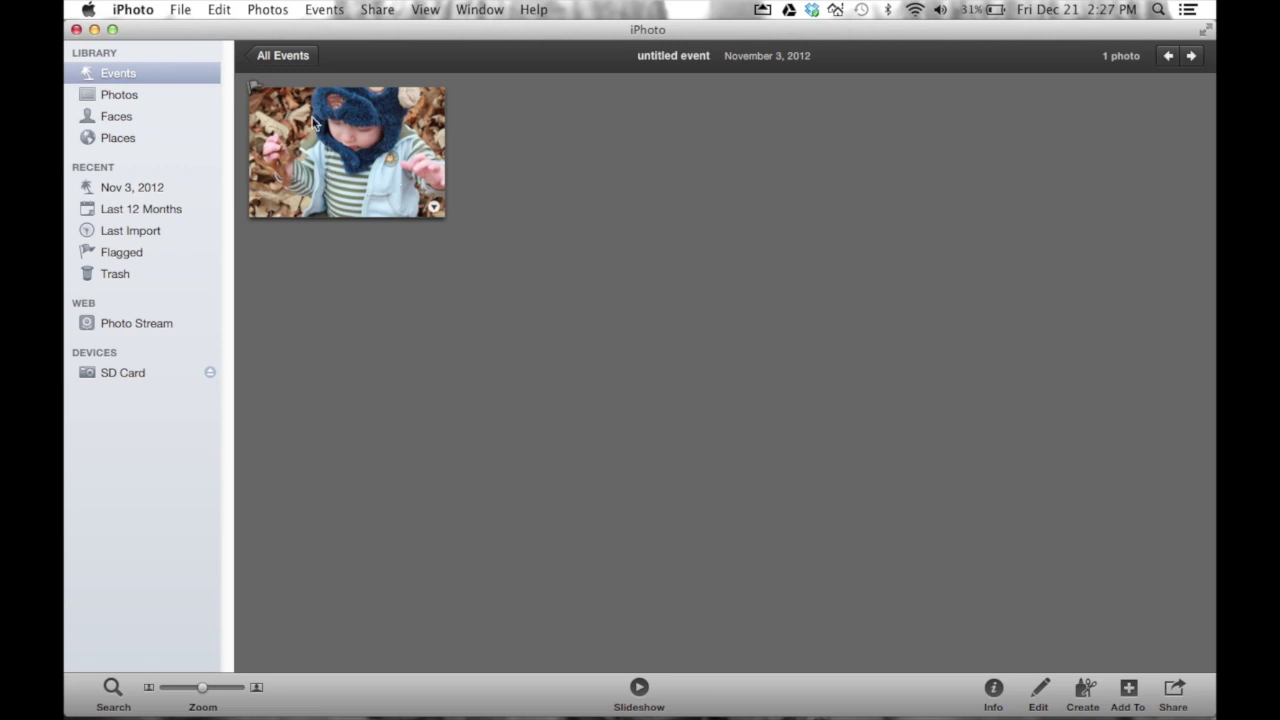
click(329, 151)
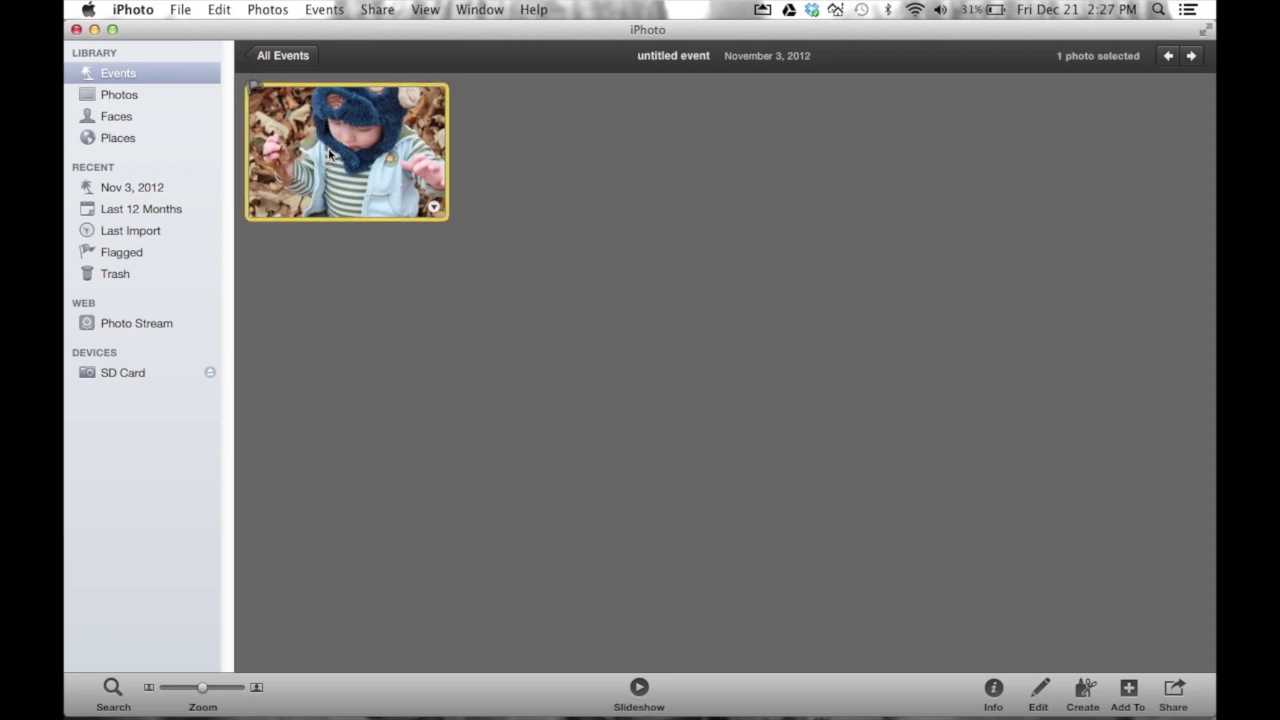
double_click(329, 151)
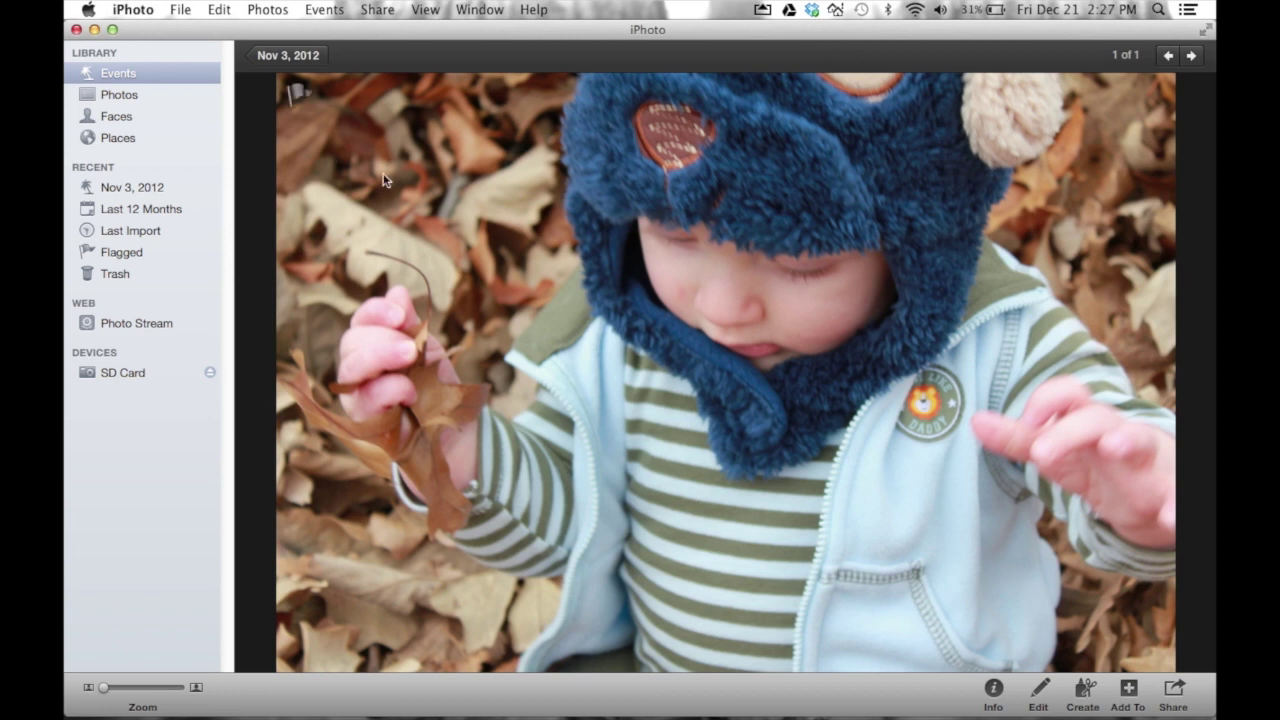
click(426, 195)
click(426, 198)
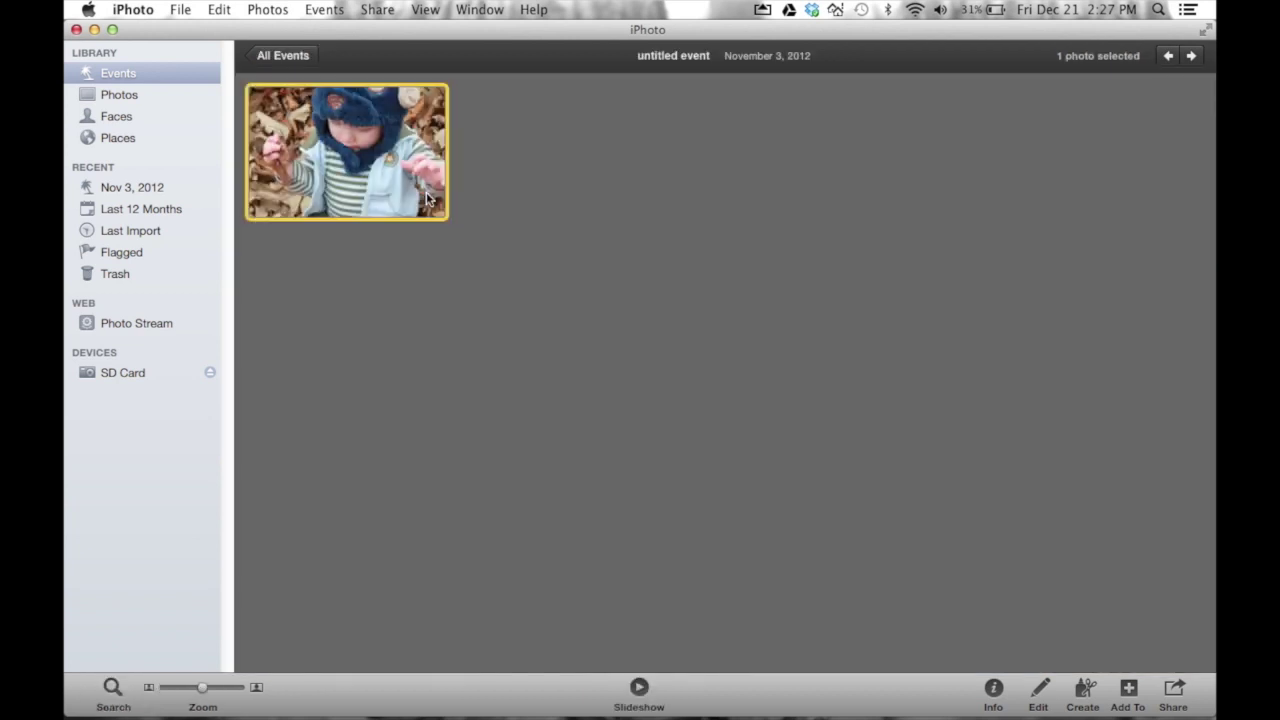
mouse_move(425, 199)
click(286, 53)
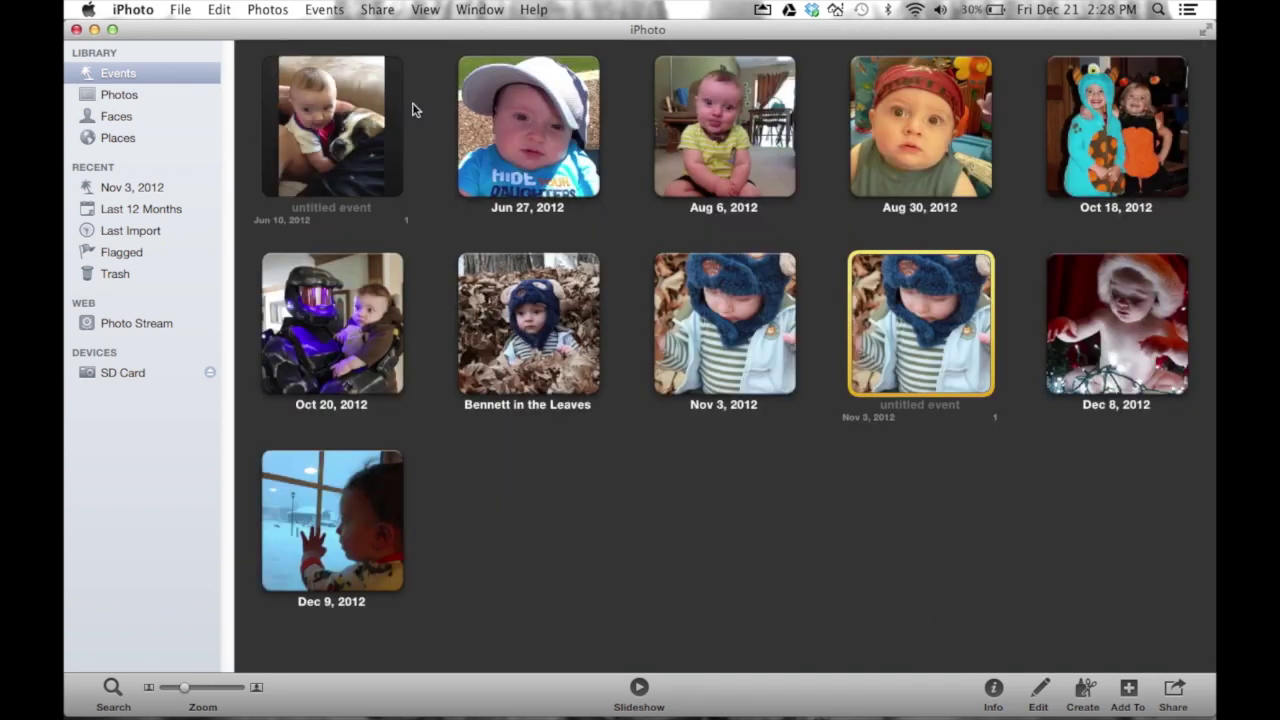
Look through the first untitled Nov 3, 2012 event, check the second photo's available actions, and return to all events.
double_click(707, 323)
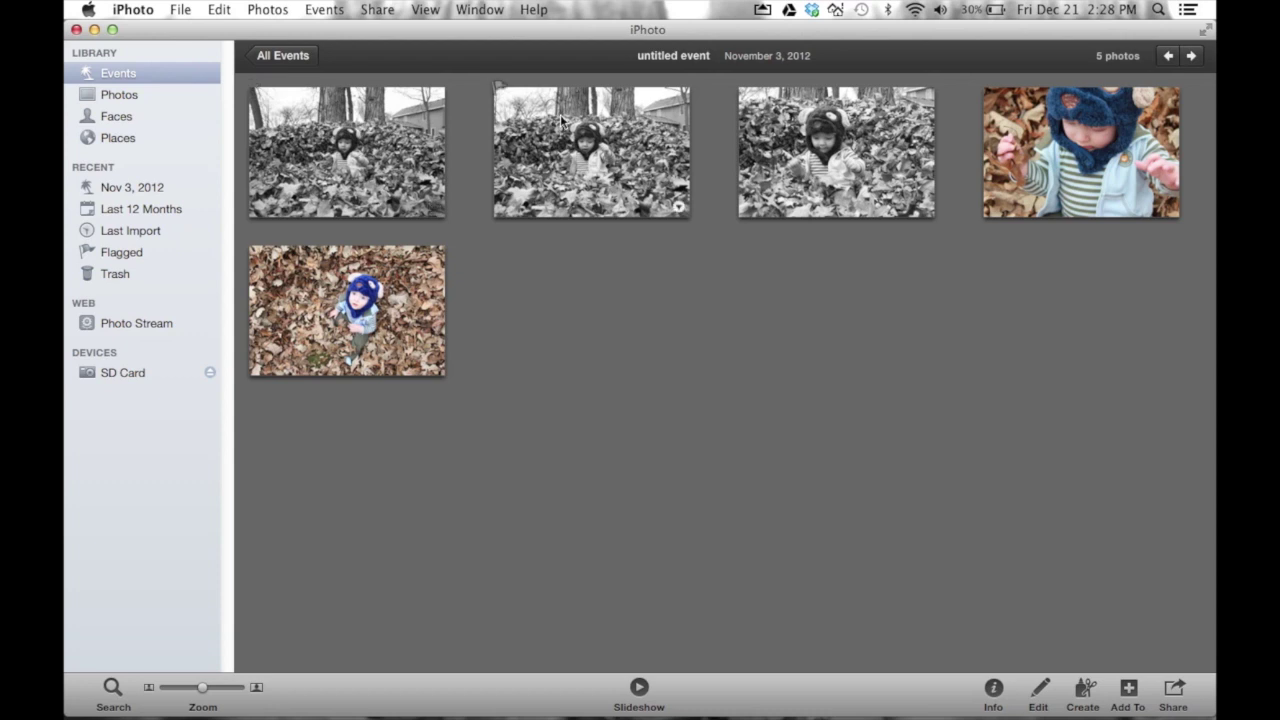
click(499, 87)
click(678, 207)
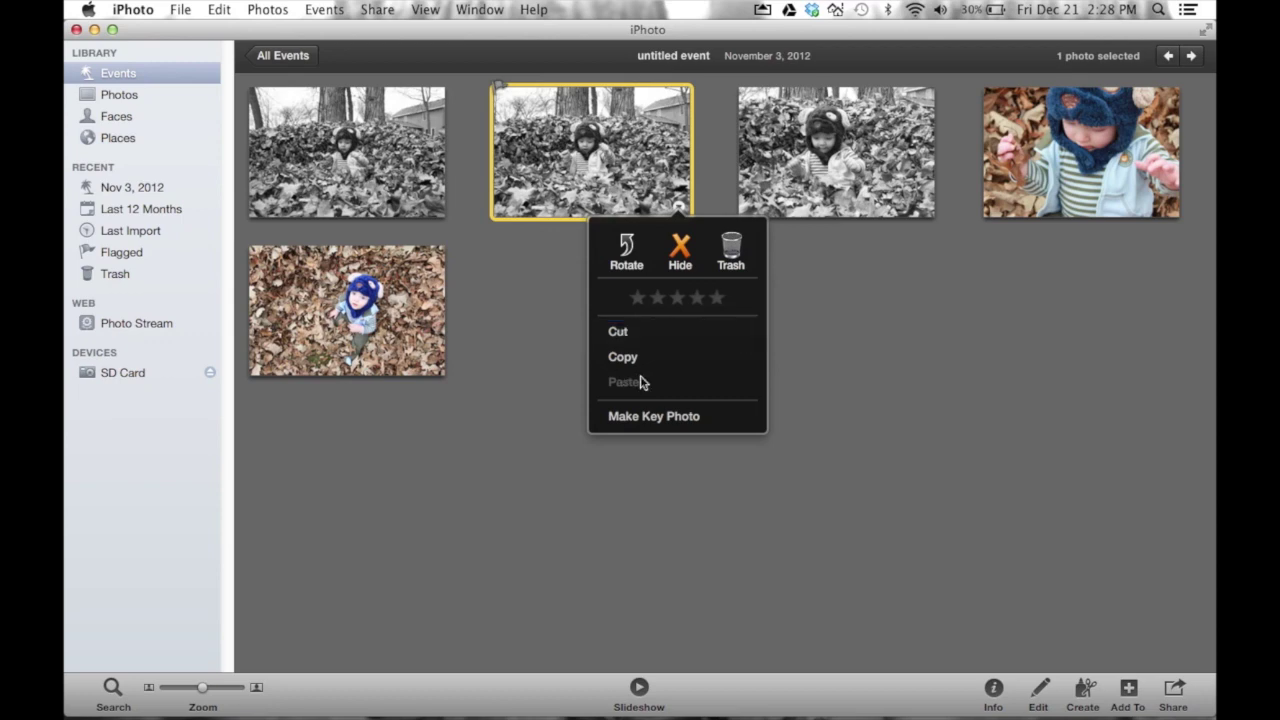
click(538, 284)
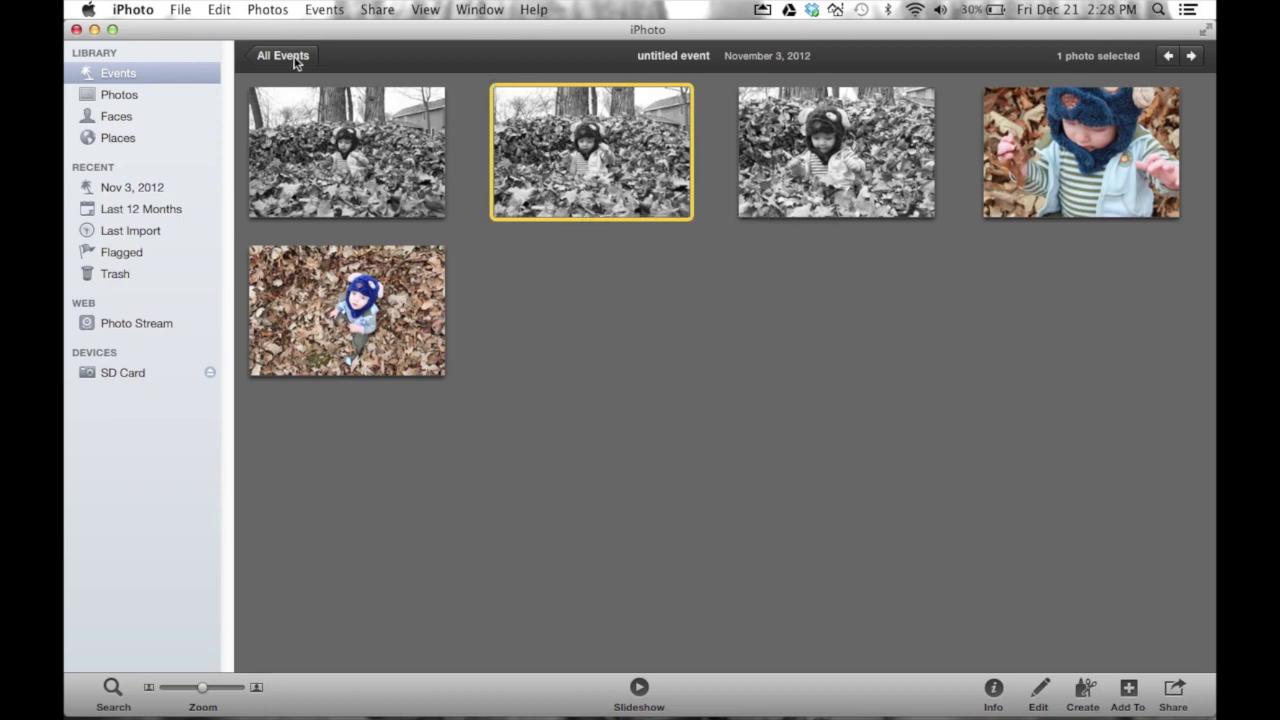
click(292, 57)
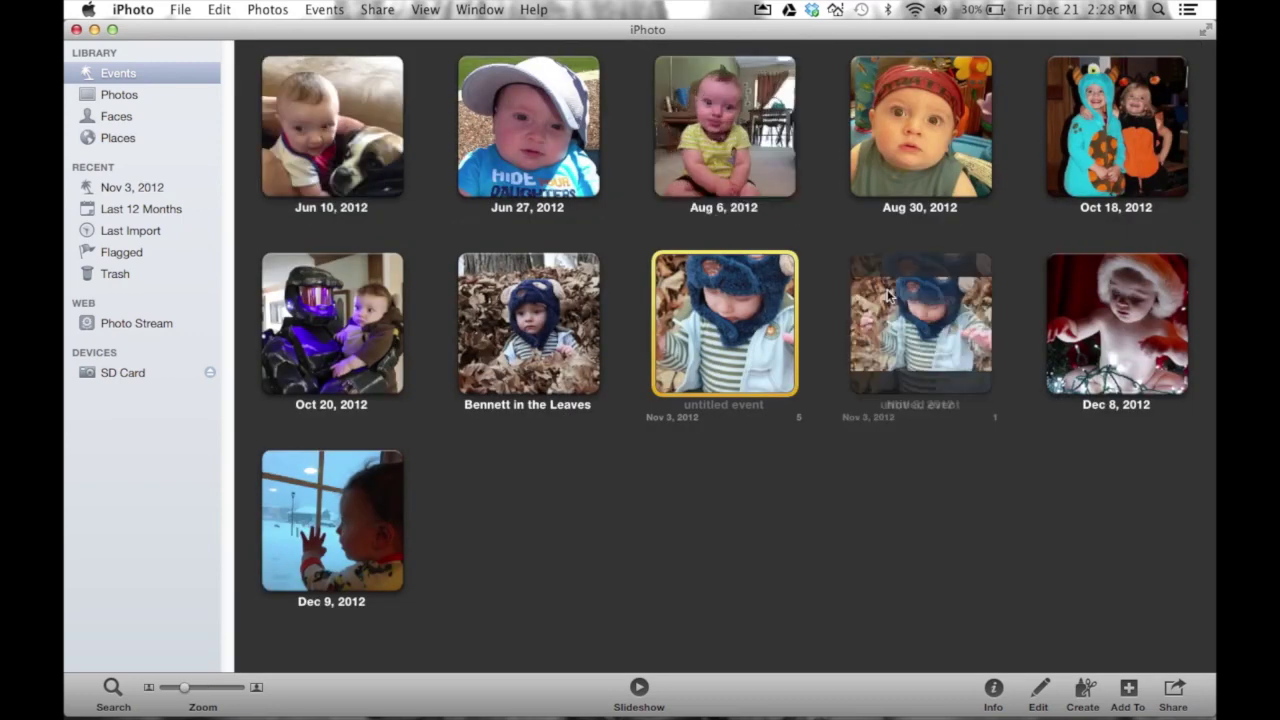
Delete the duplicate photo from the single-photo untitled Nov 3, 2012 event.
double_click(921, 321)
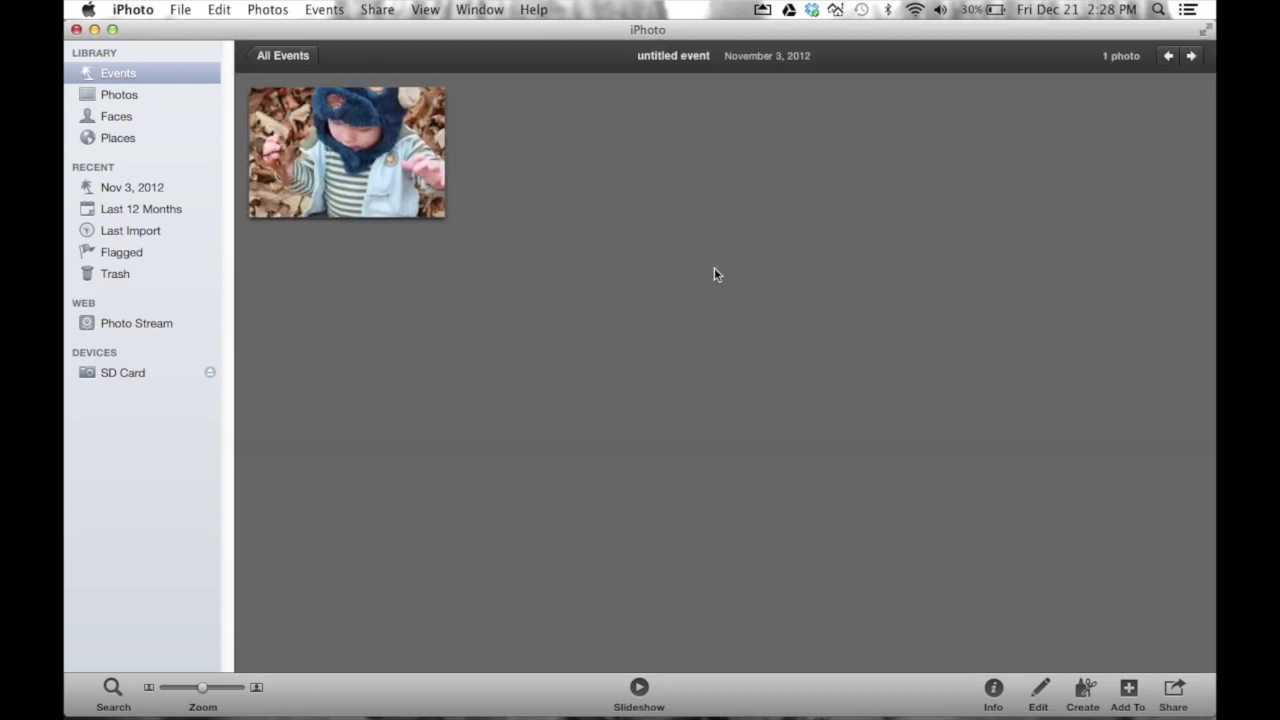
click(435, 208)
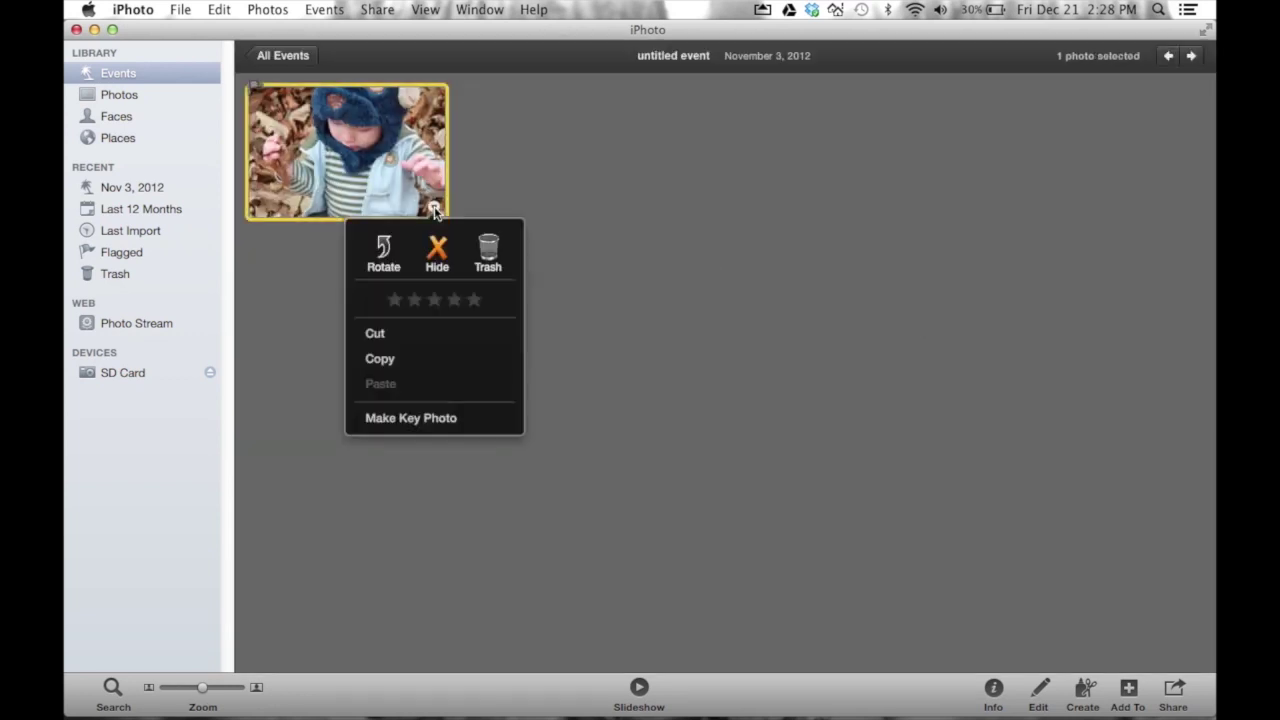
click(489, 250)
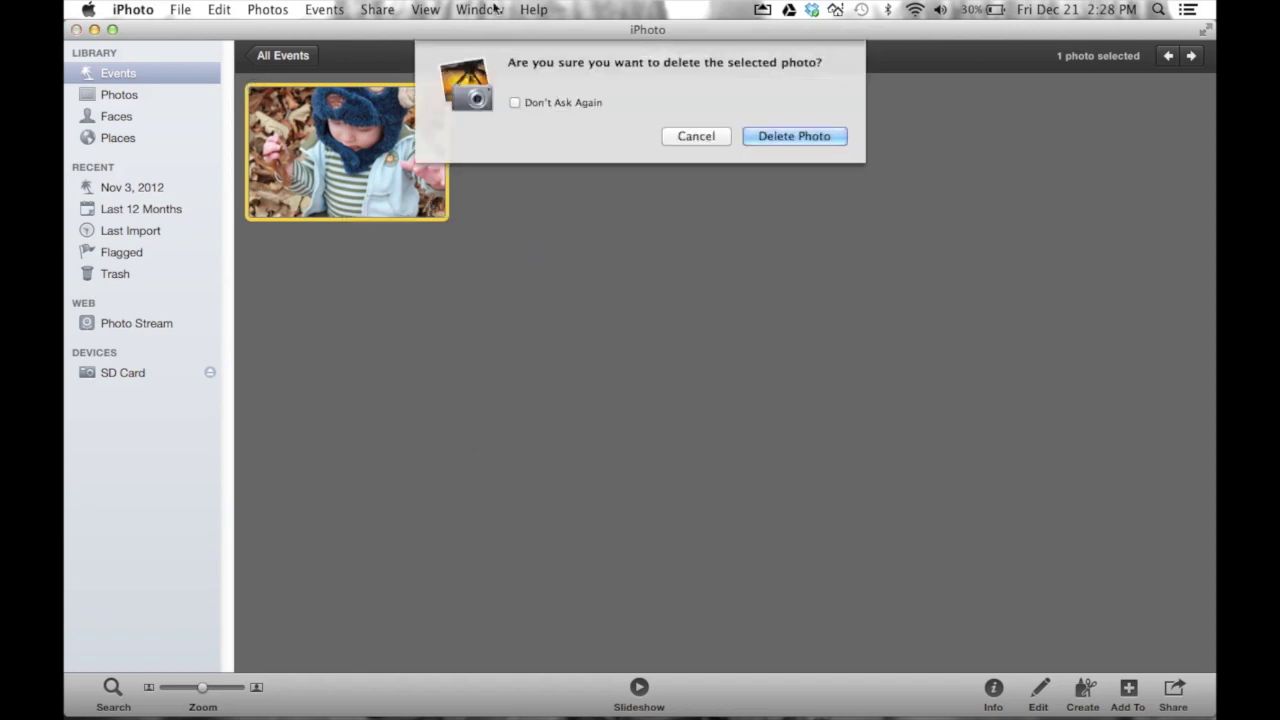
click(794, 134)
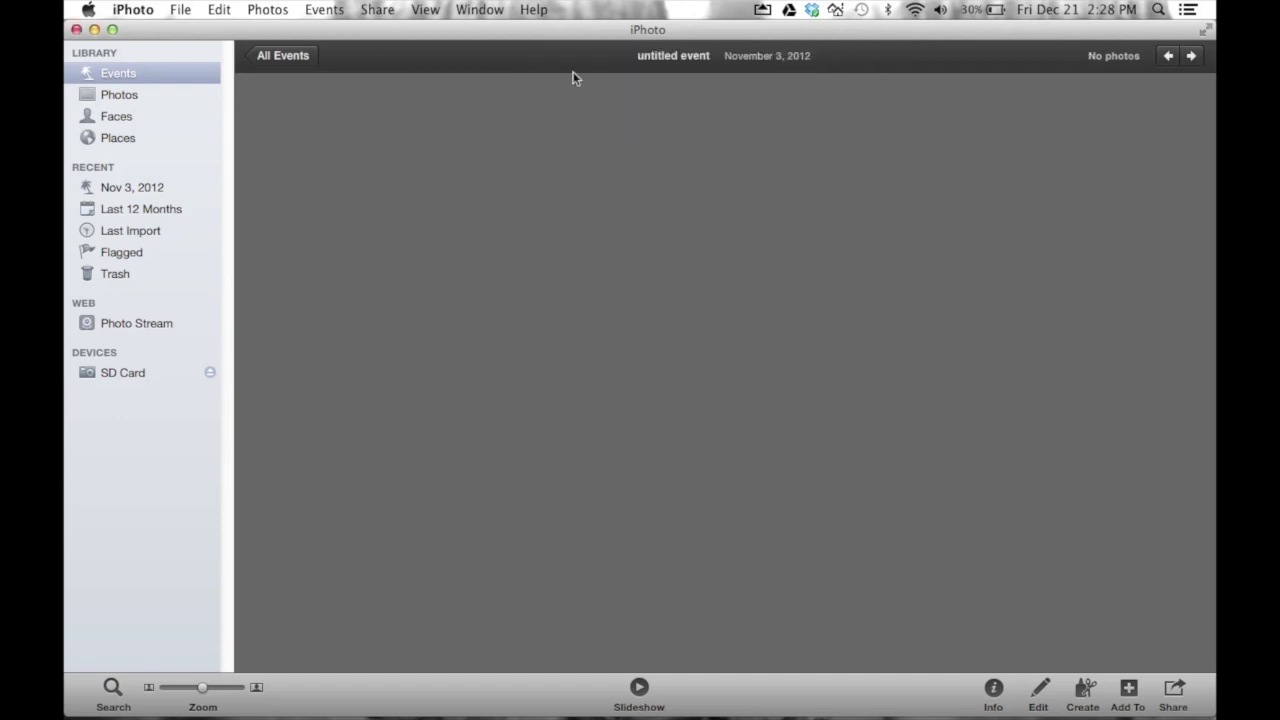
Check the deleted photo in the iPhoto library's Trash and return to the Events view.
mouse_move(1122, 690)
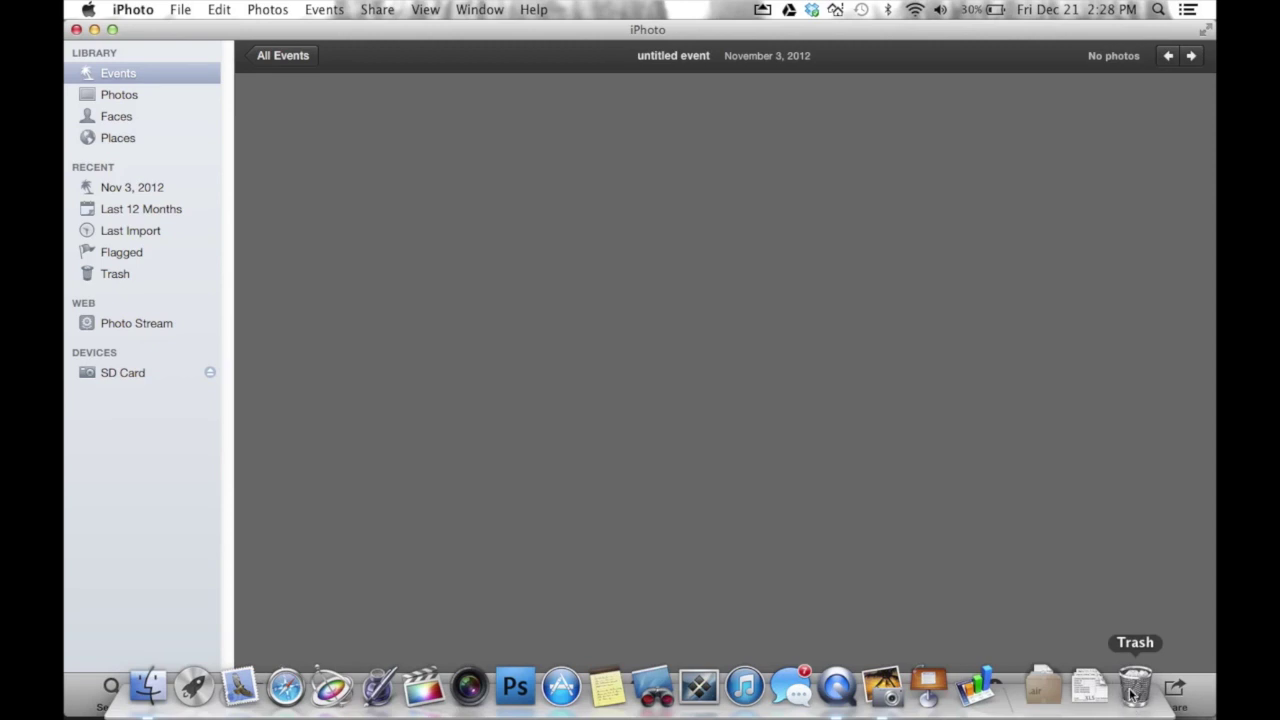
click(113, 277)
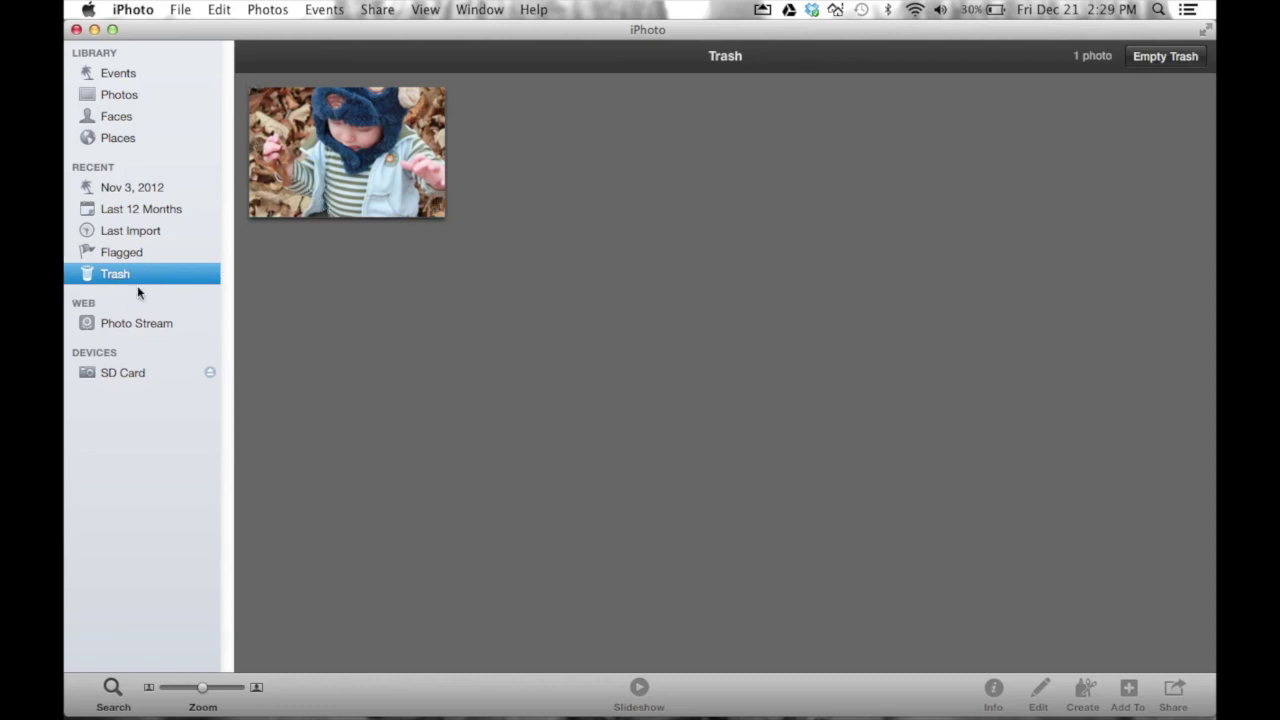
mouse_move(341, 183)
mouse_move(438, 147)
click(104, 76)
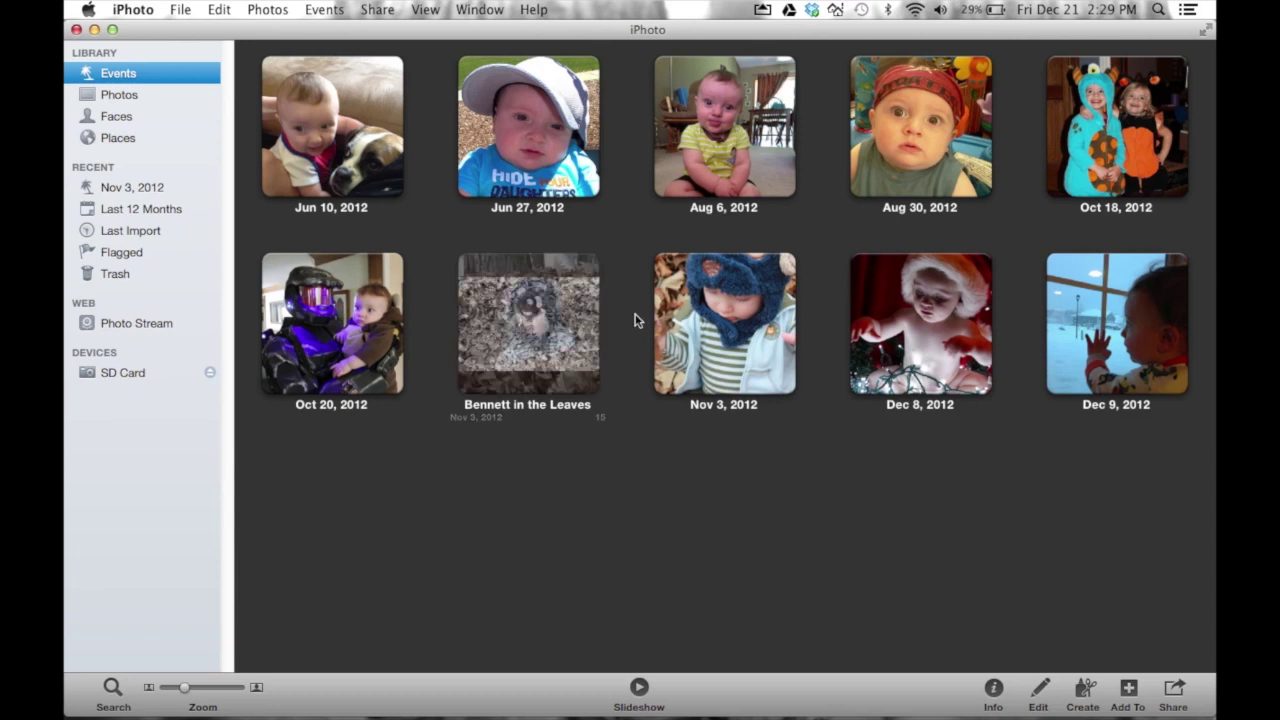
Merge the untitled Nov 3, 2012 event into the neighbouring named event of the child in the leaves.
click(726, 305)
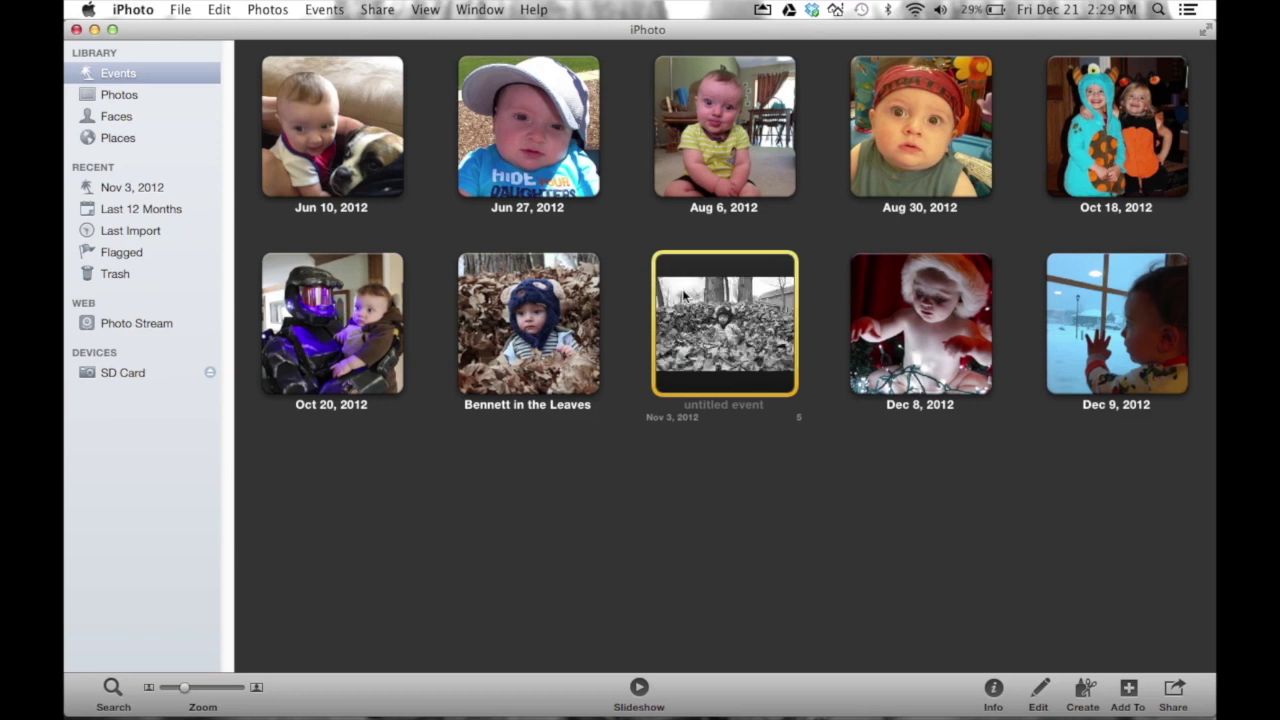
click(735, 325)
drag(735, 325, 595, 266)
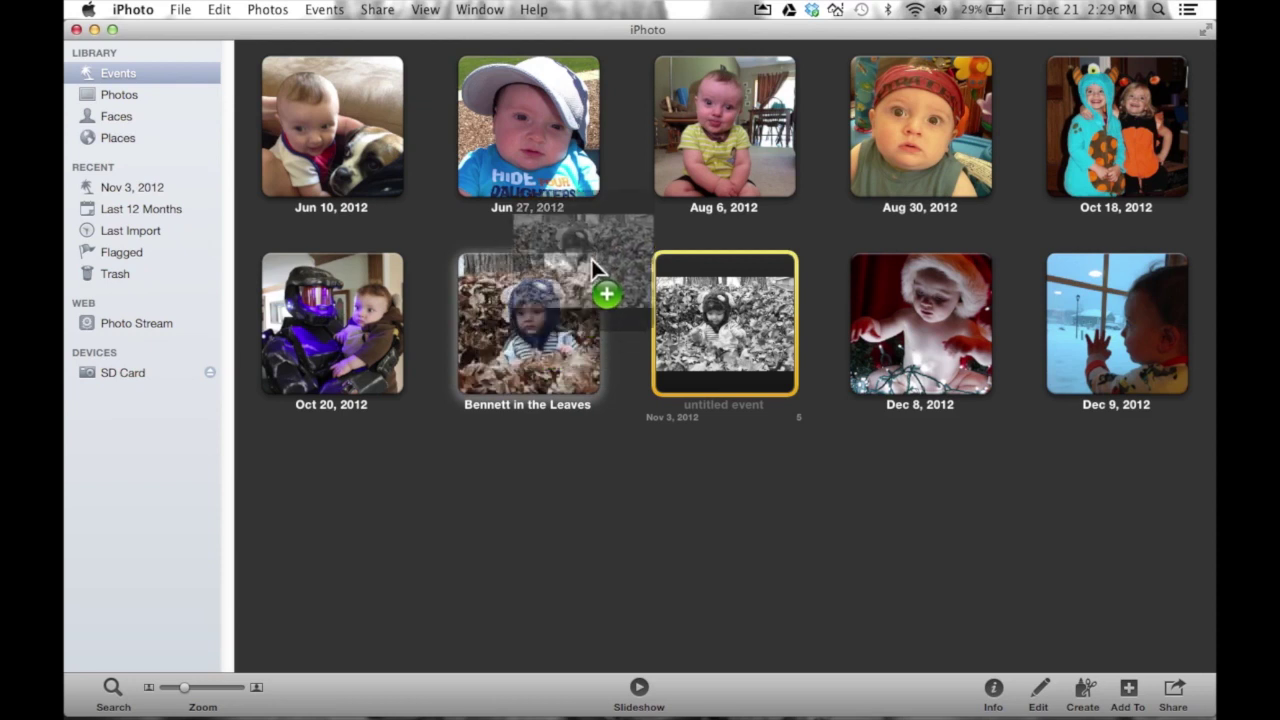
drag(591, 259, 571, 312)
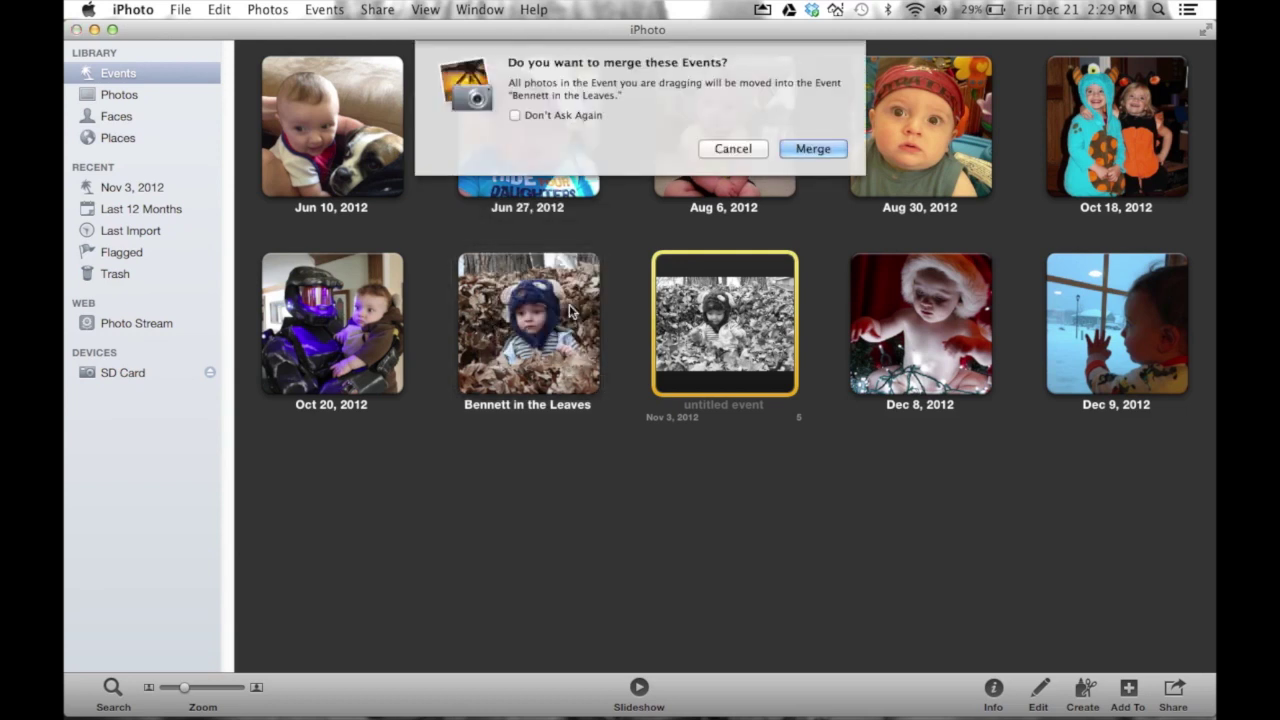
click(818, 150)
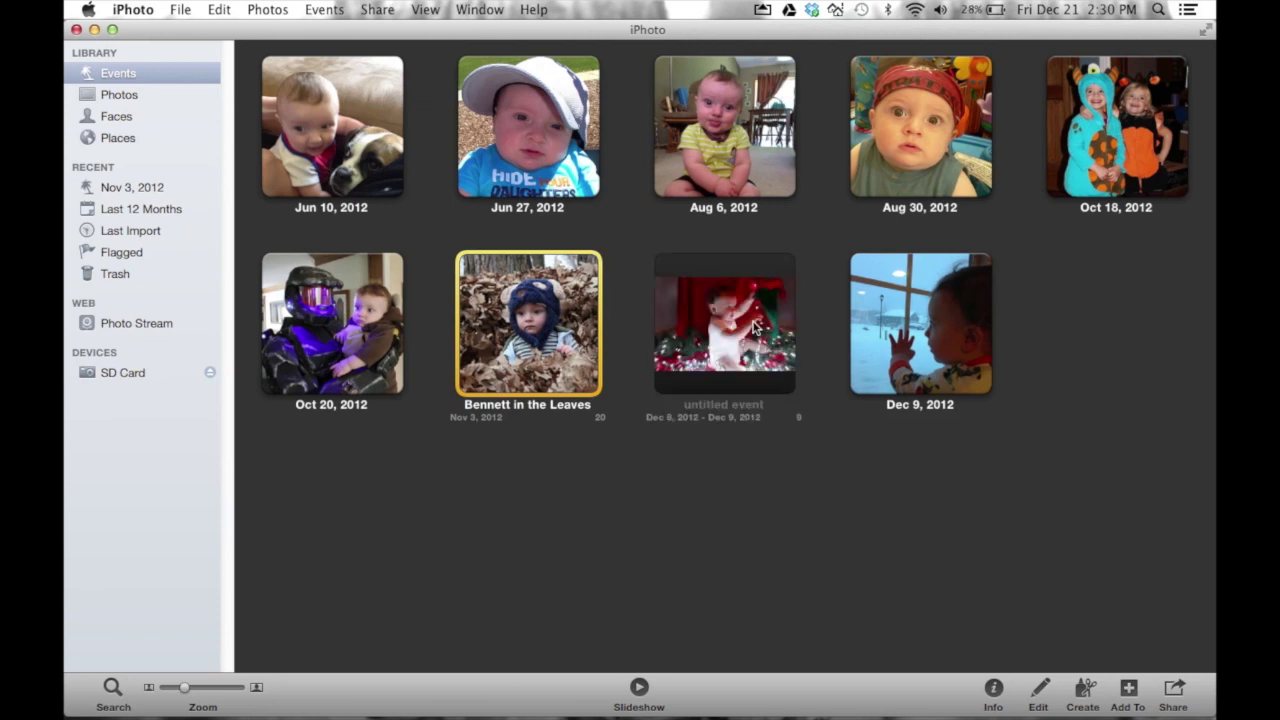
Select the untitled Dec 8, 2012 and Dec 9, 2012 events together and merge them into one event.
click(875, 326)
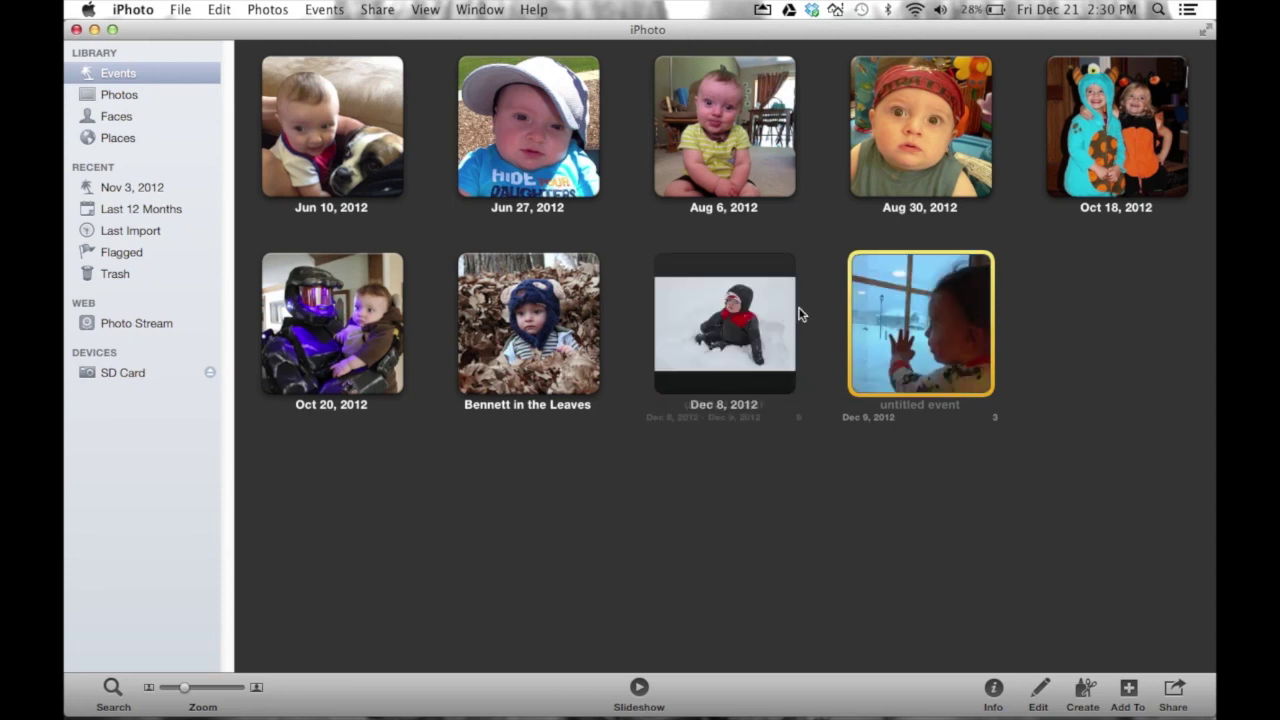
drag(740, 310, 825, 285)
drag(904, 300, 900, 298)
click(757, 277)
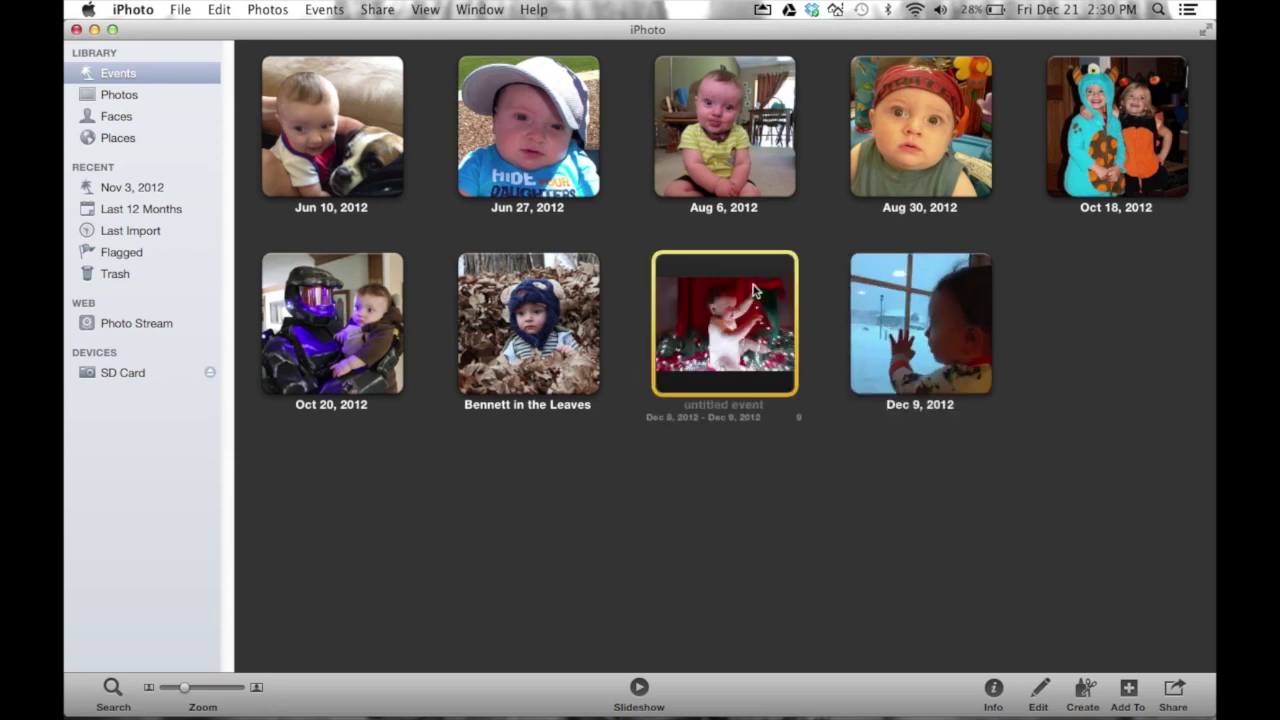
super+click(908, 300)
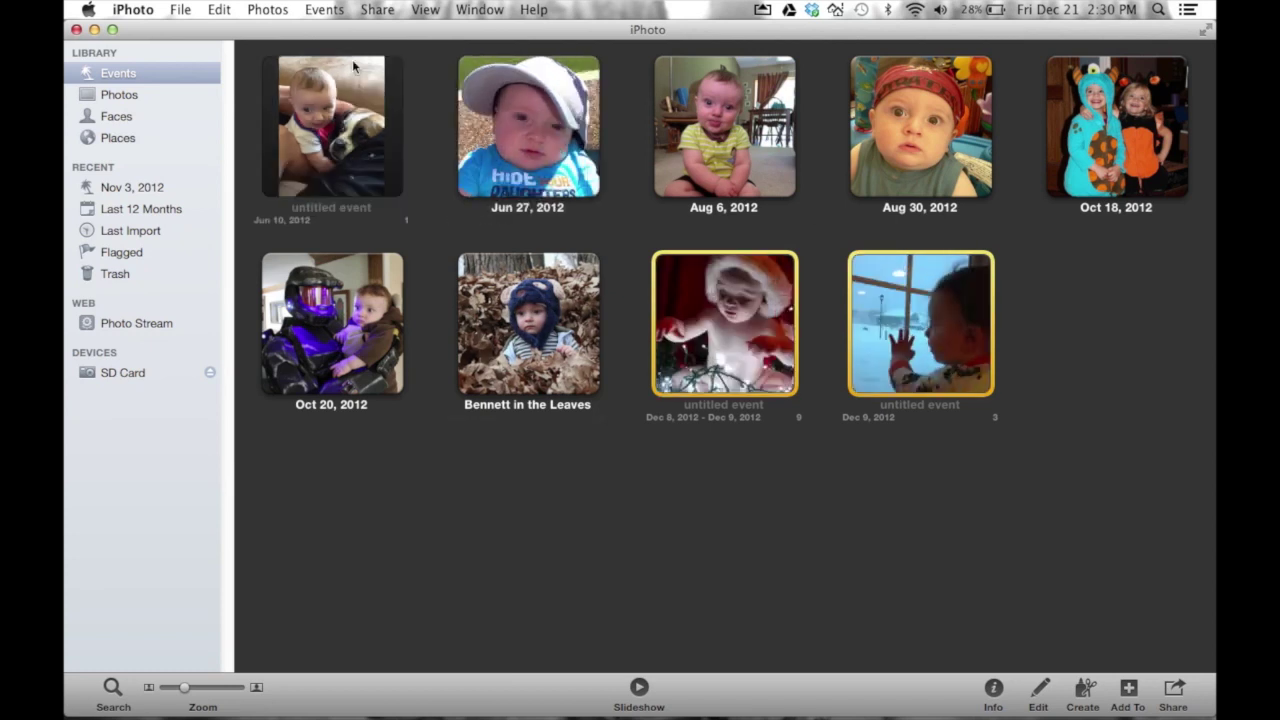
click(325, 10)
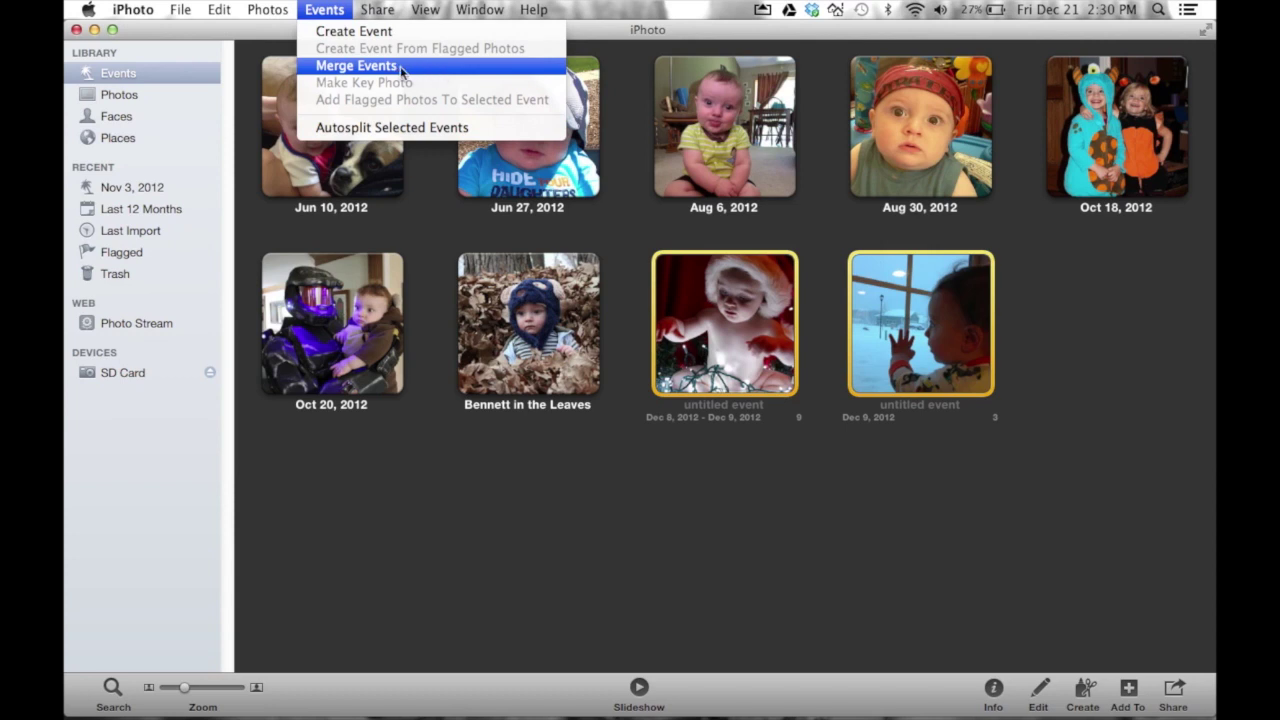
click(400, 67)
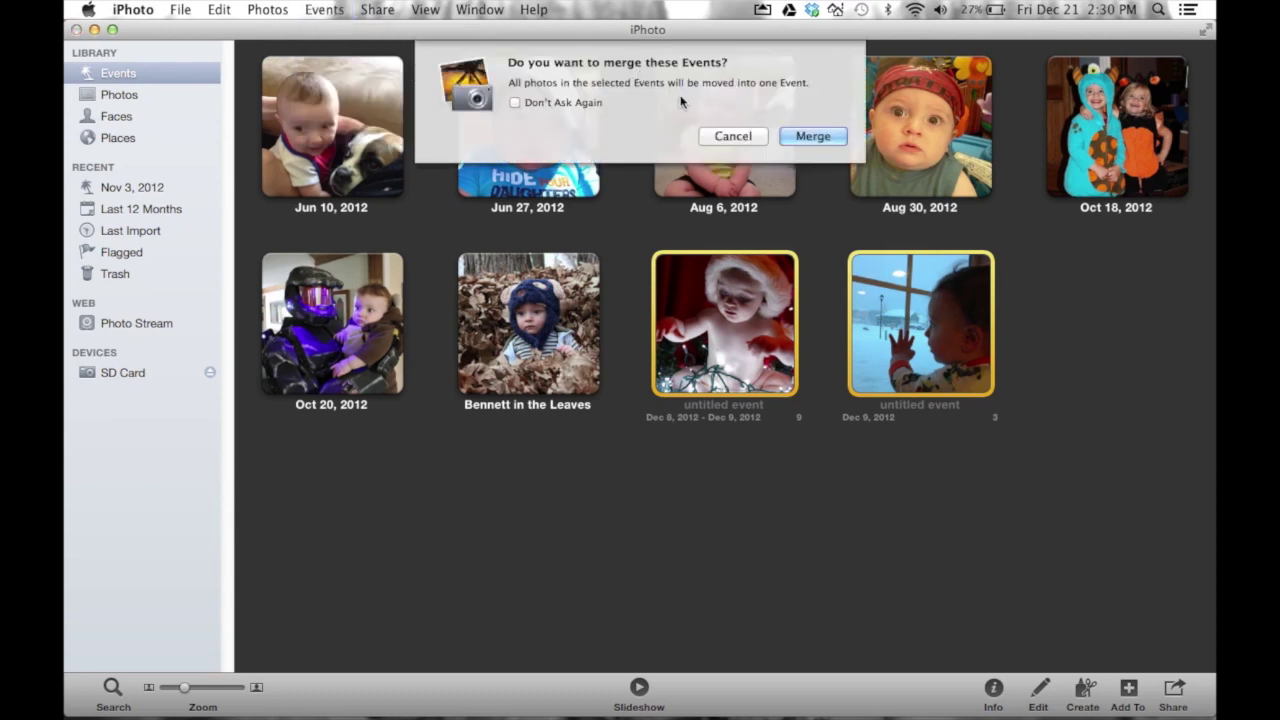
click(815, 136)
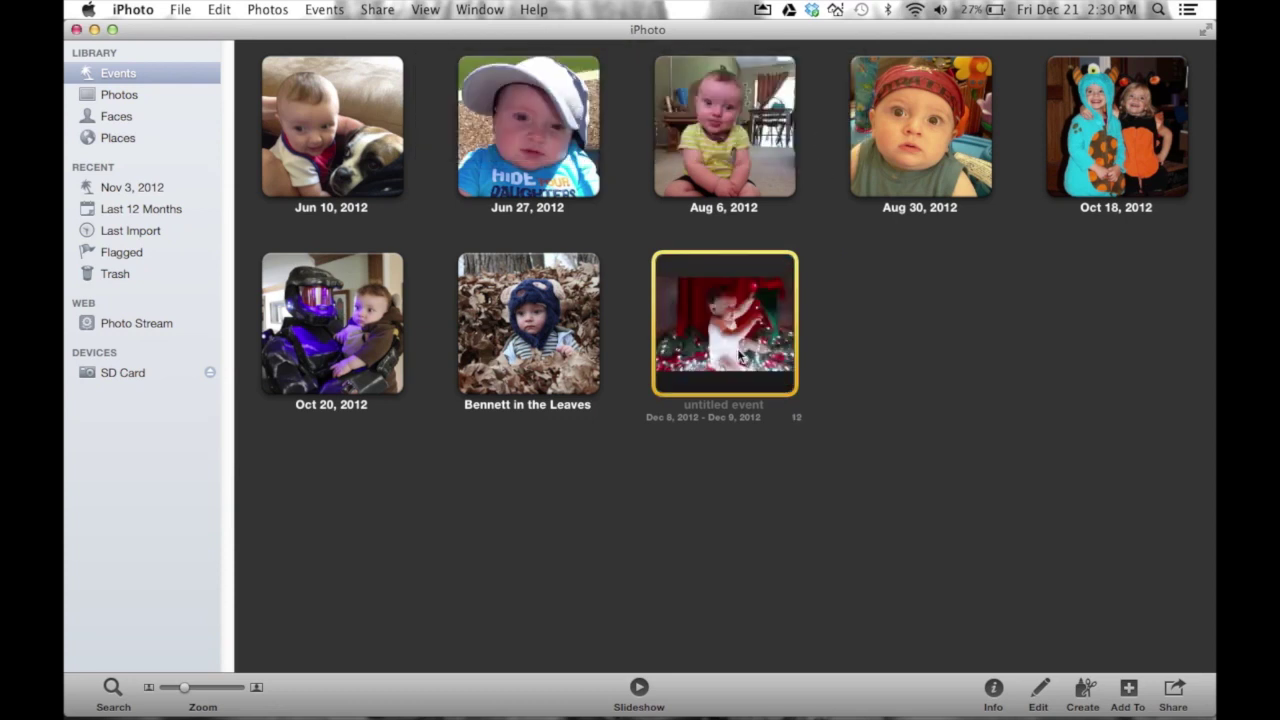
Rename the merged December event with a title made of "Winter Pics with" and the child's first name.
click(630, 533)
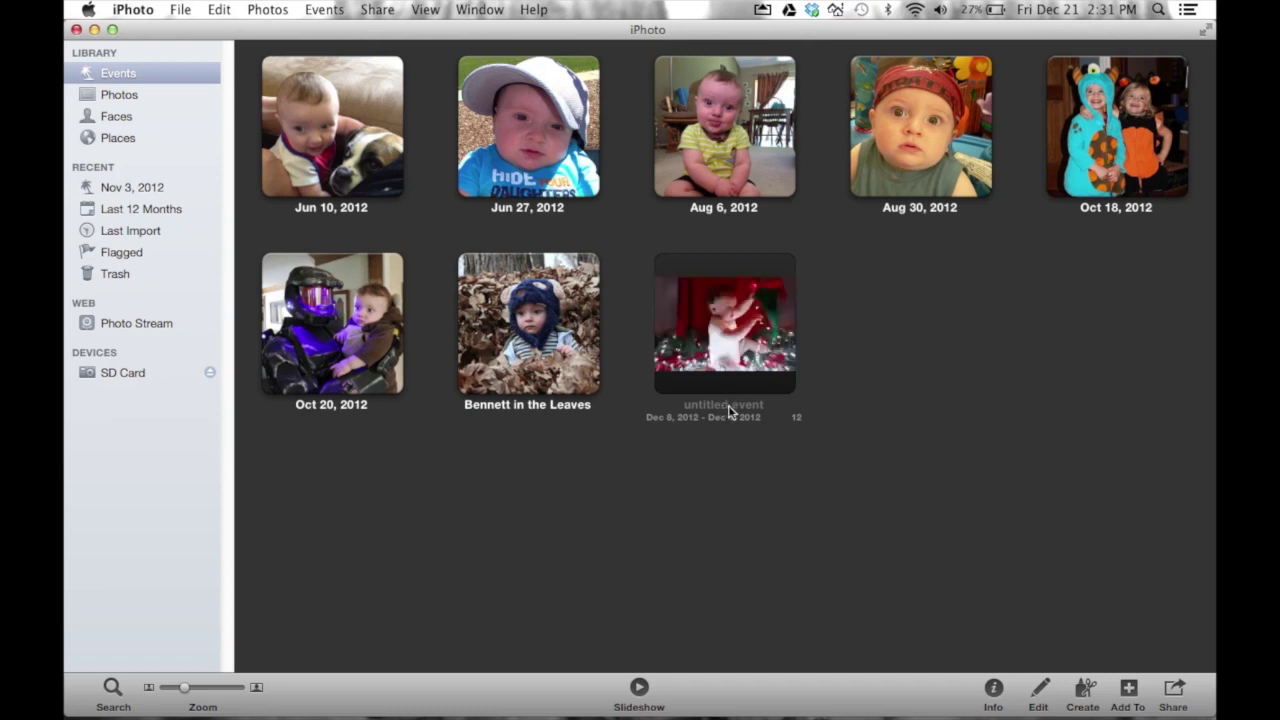
click(727, 409)
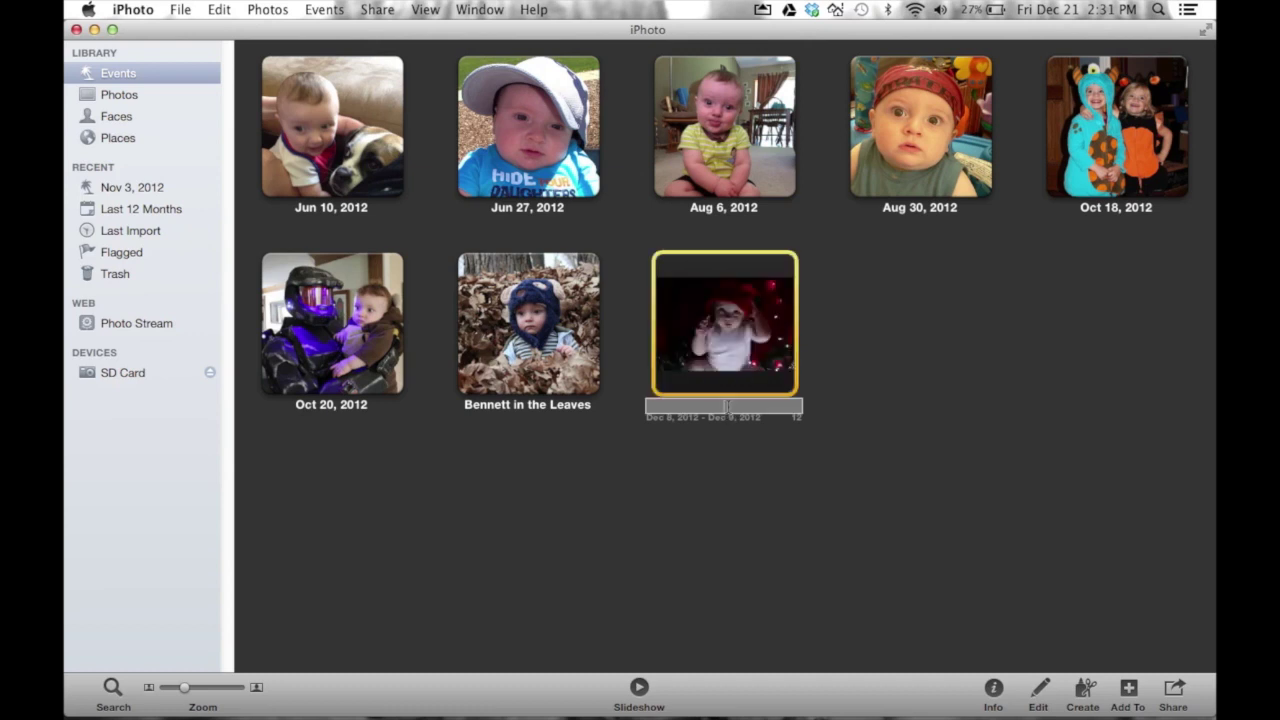
text(Winter Pics)
key(BackSpace)
key(BackSpace)
key(BackSpace)
key(BackSpace)
key(BackSpace)
text(Pics with Bennett)
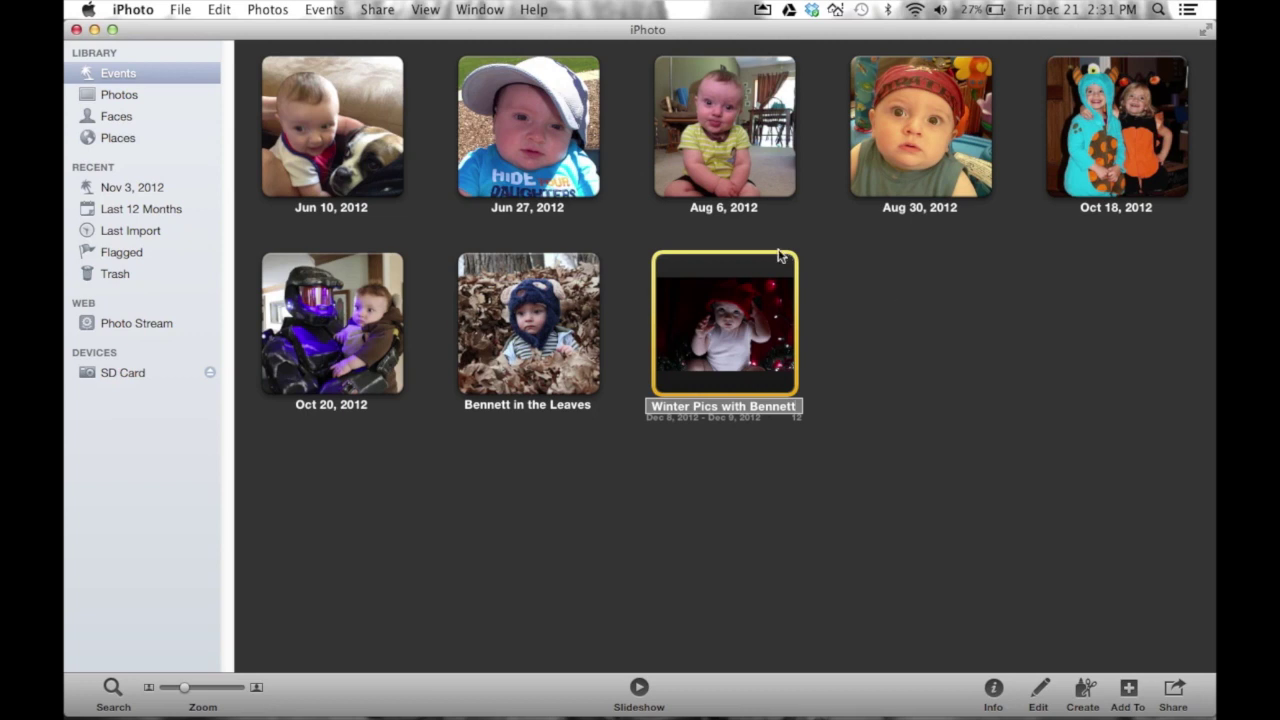
click(783, 521)
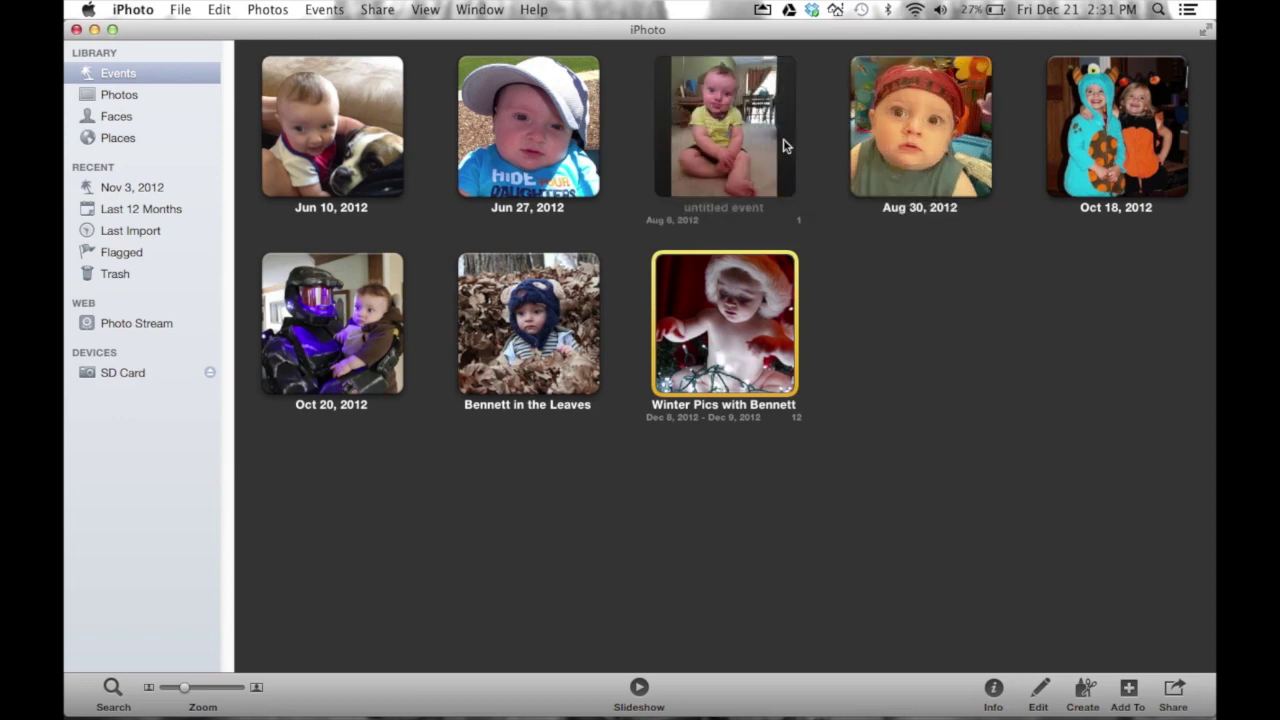
Merge the untitled Oct 18, 2012 event with the Oct 20, 2012 event.
click(1108, 138)
drag(1086, 120, 330, 317)
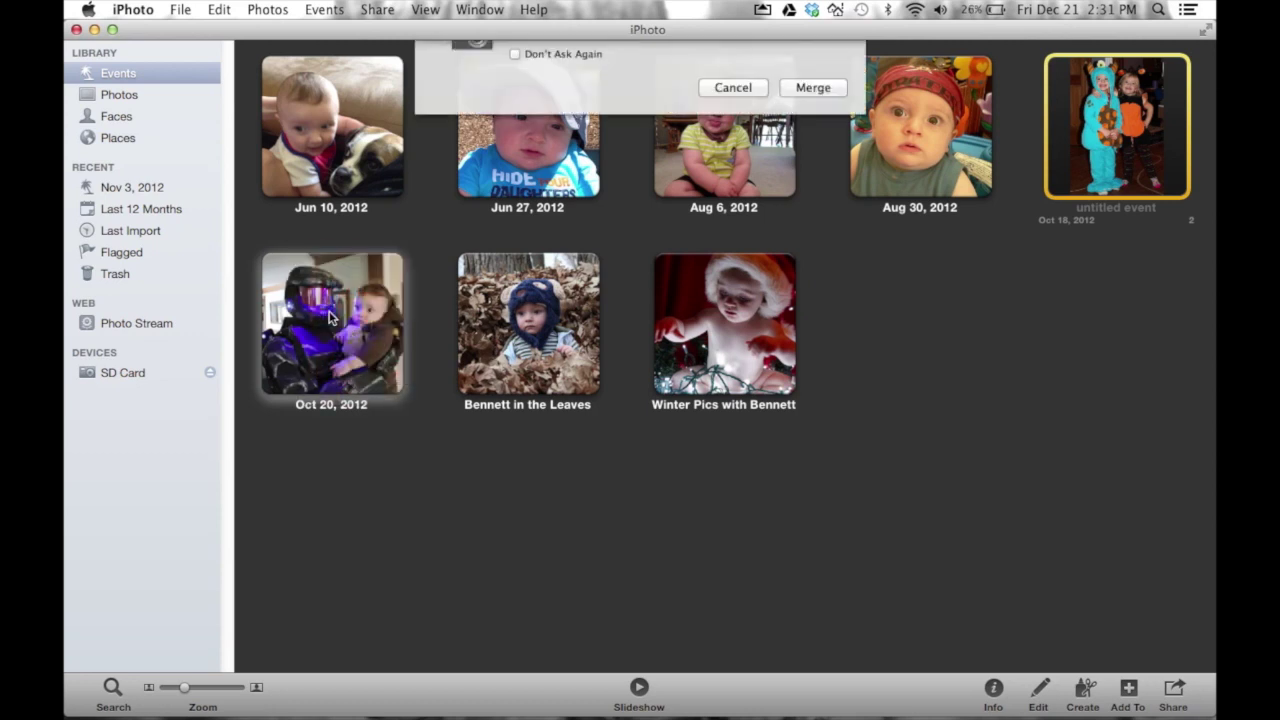
click(823, 147)
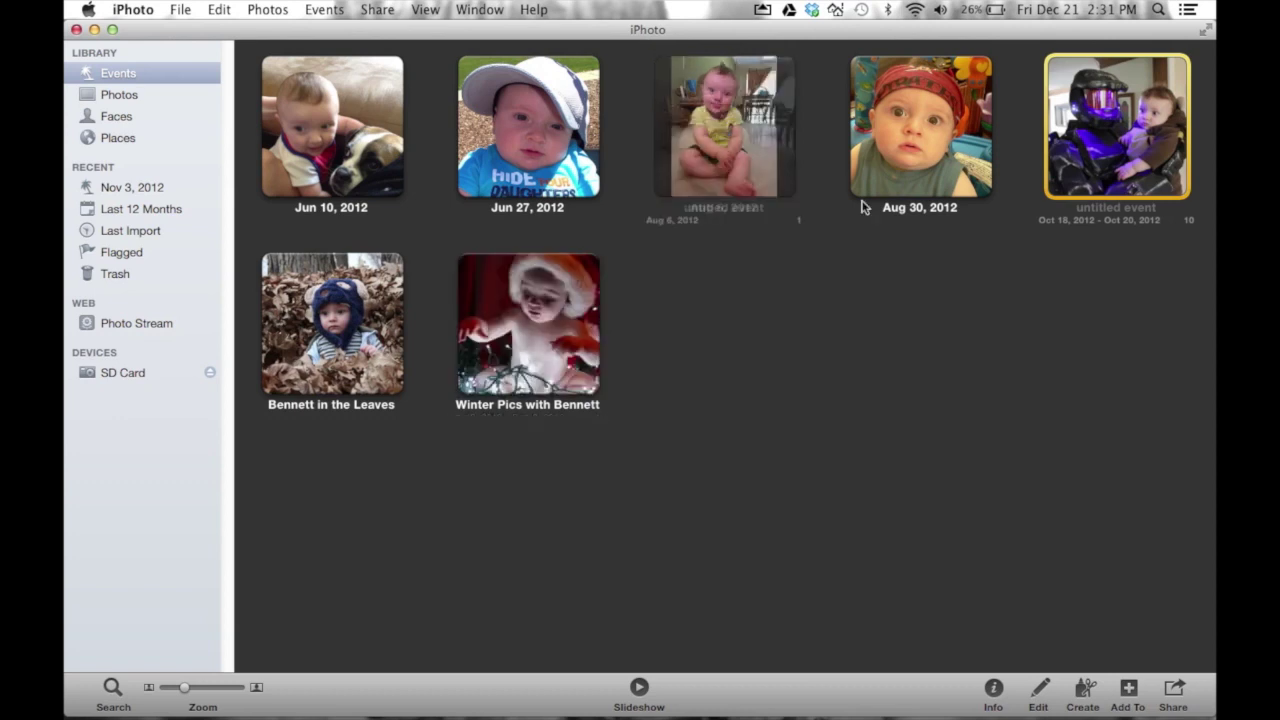
Rename the merged October event as Halloween.
click(1104, 208)
text(Haloo)
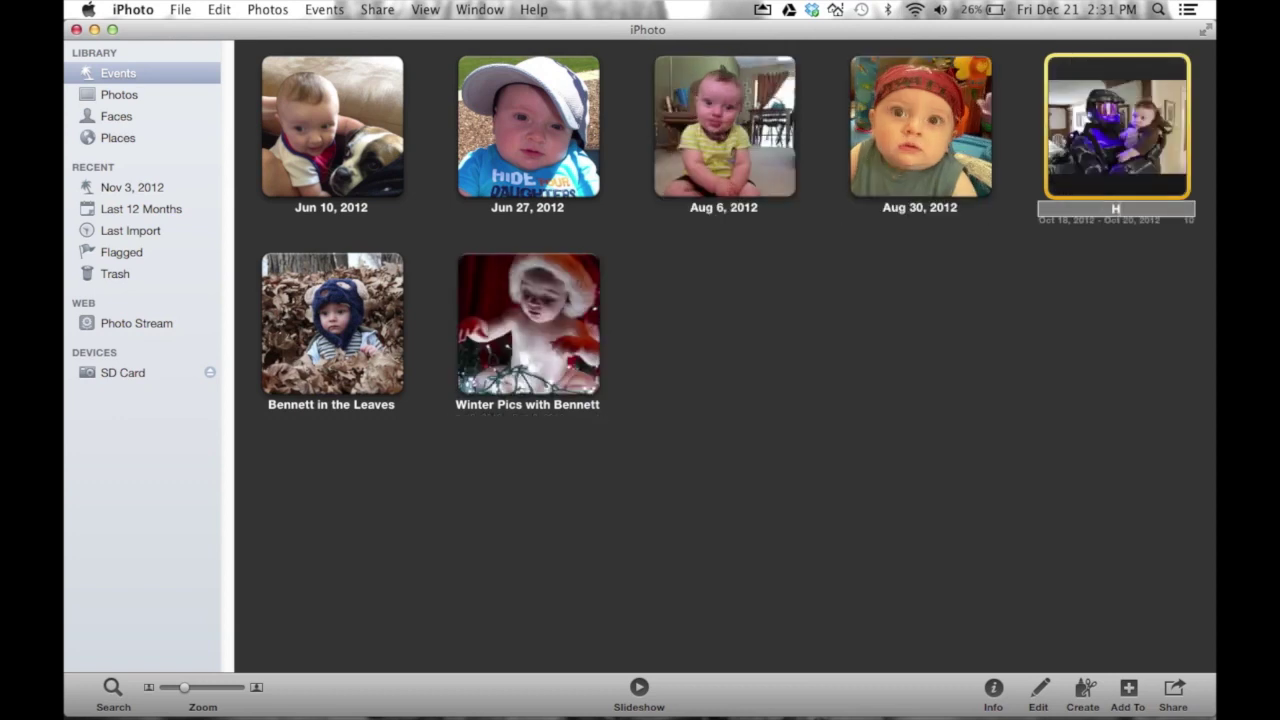
key(BackSpace)
key(BackSpace)
text(loween)
key(Return)
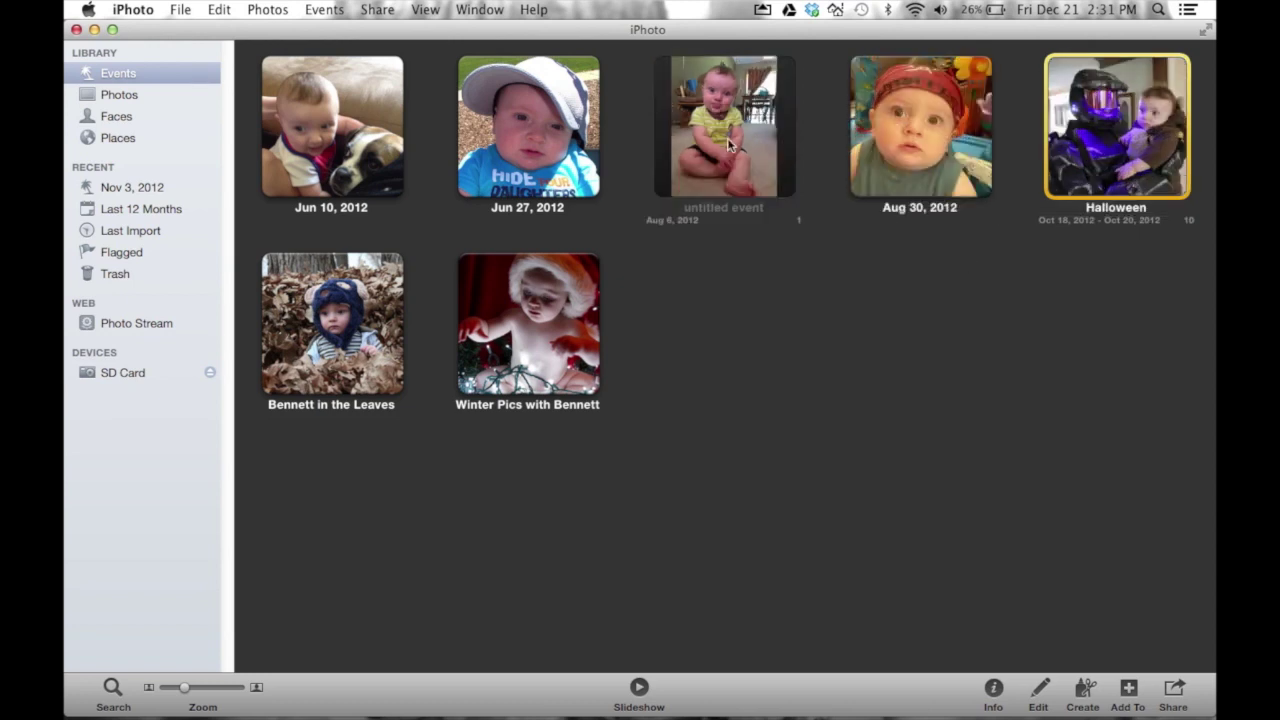
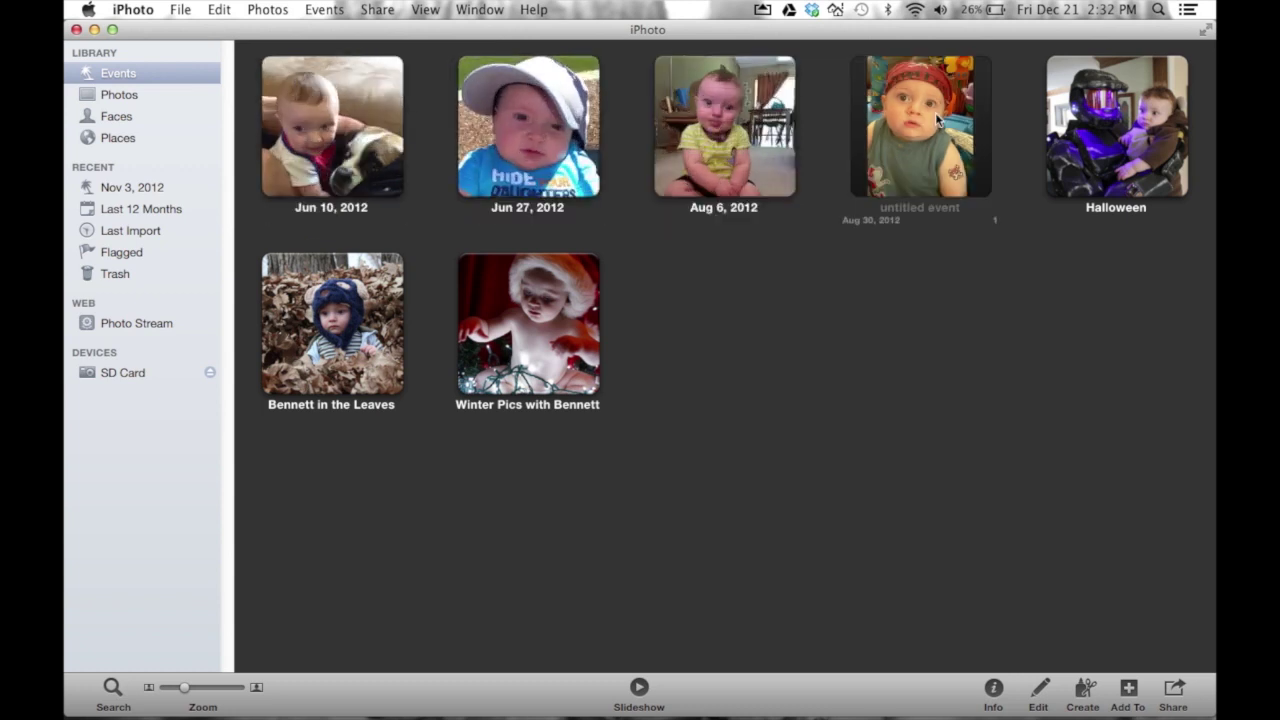
Select the Jun 27, Aug 6 and Aug 30, 2012 events together and merge them into the Jun 10, 2012 event.
click(922, 70)
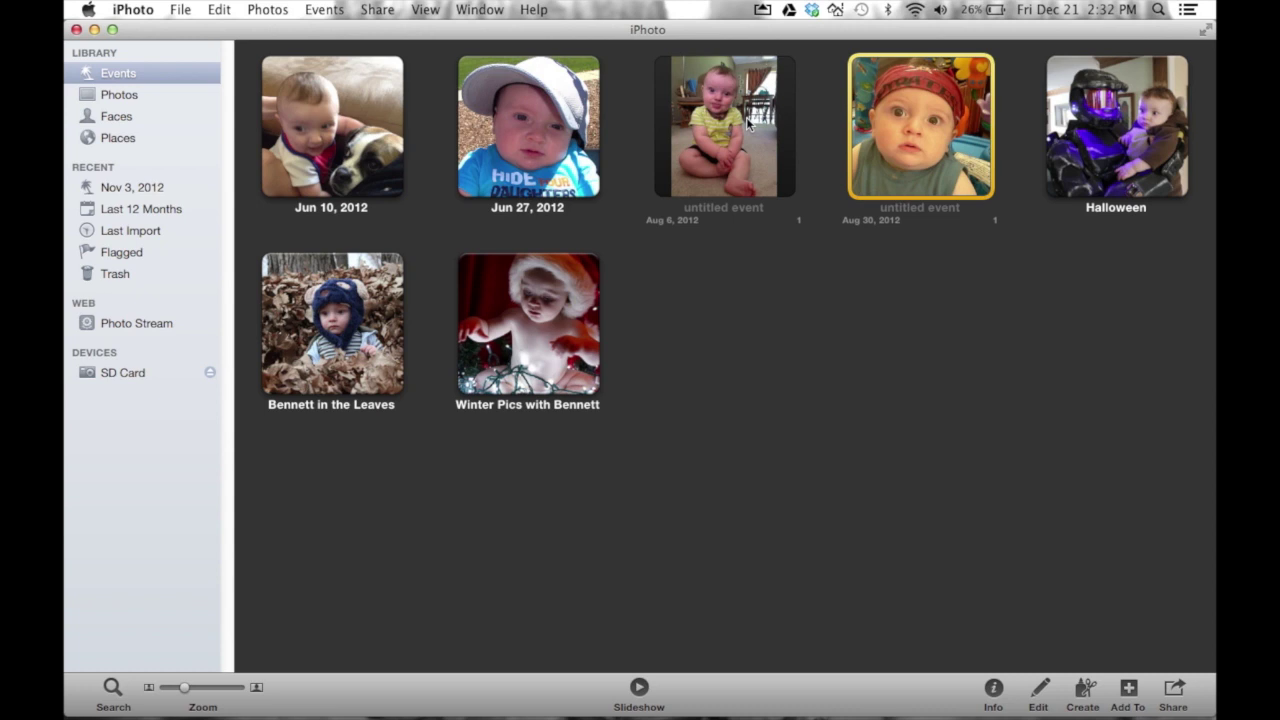
click(808, 82)
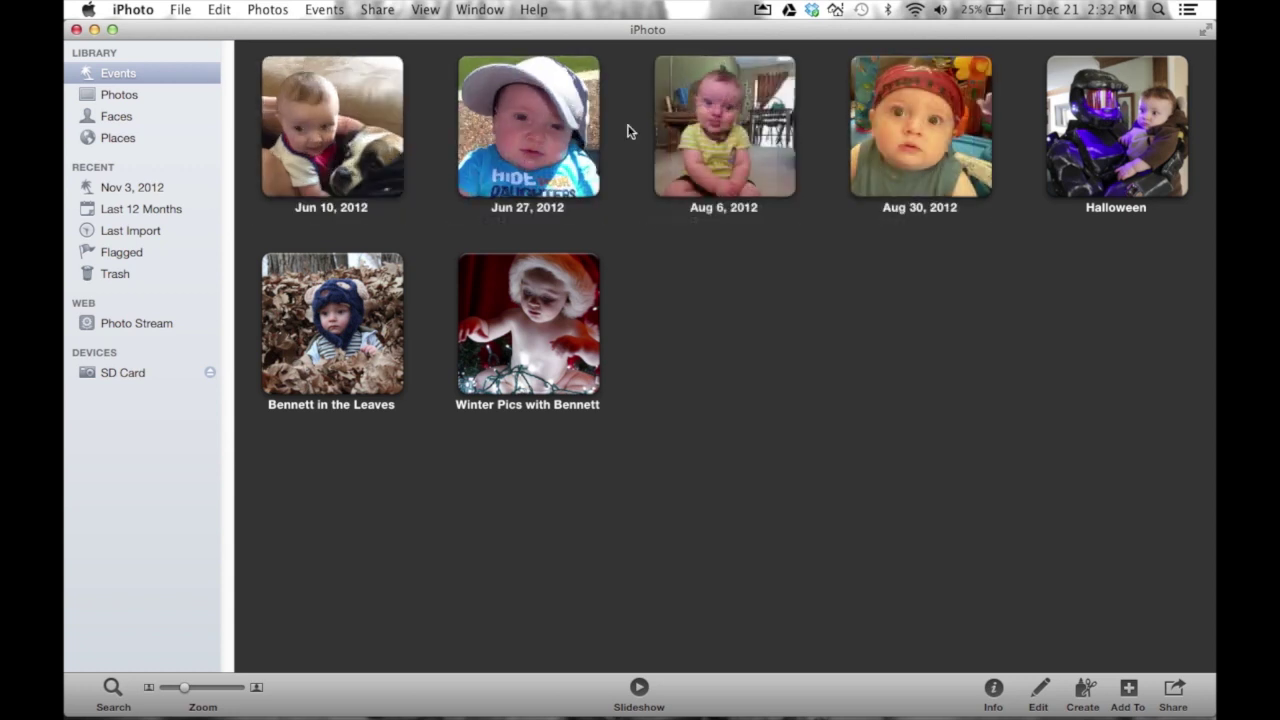
click(878, 132)
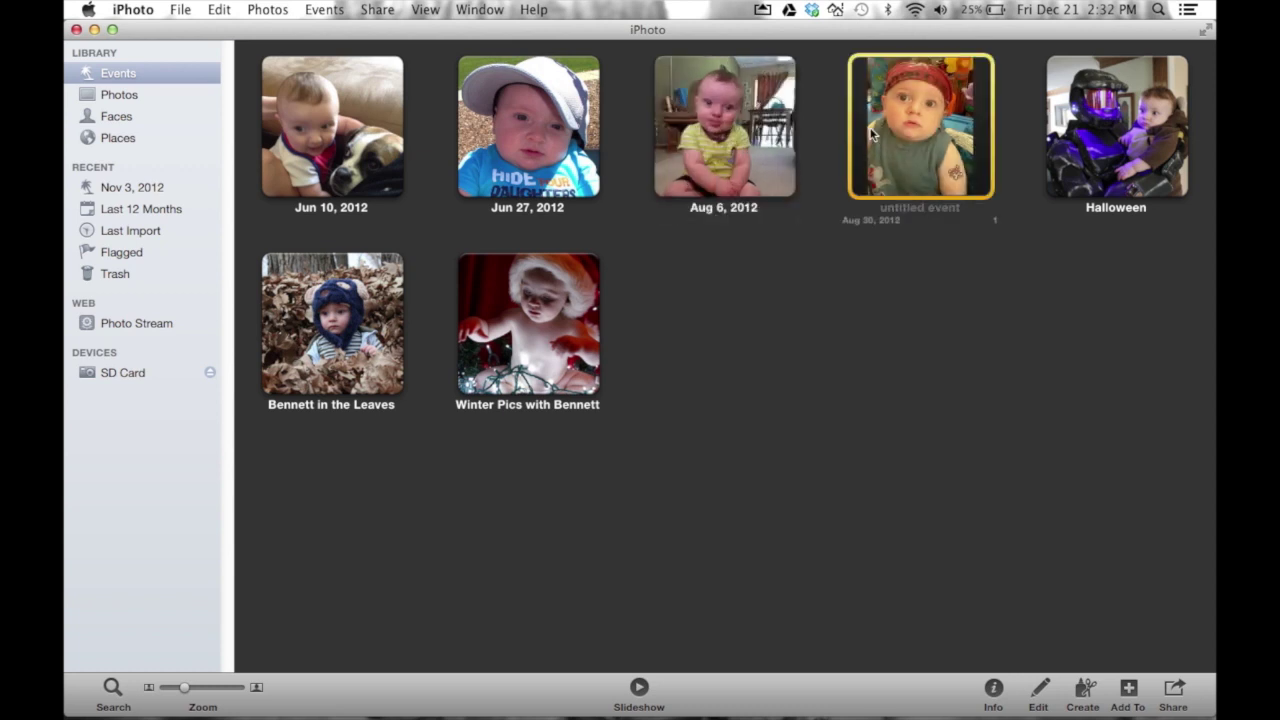
shift+click(553, 107)
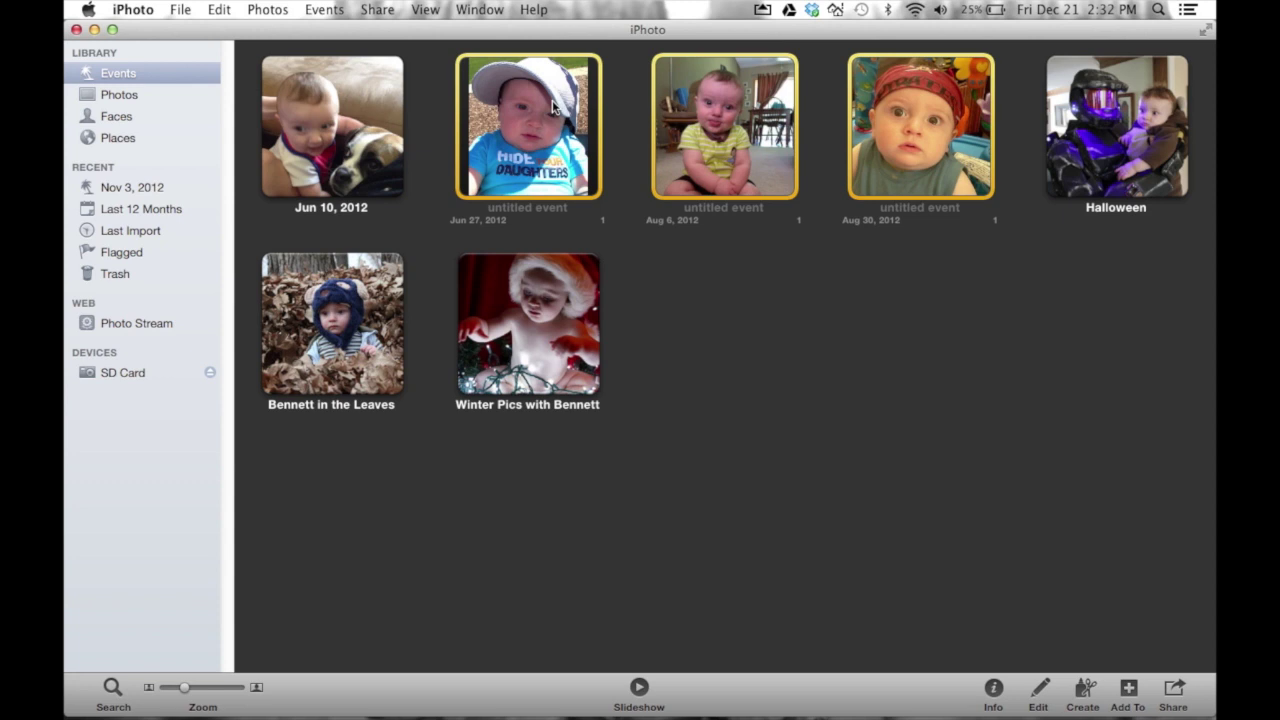
drag(533, 99, 349, 118)
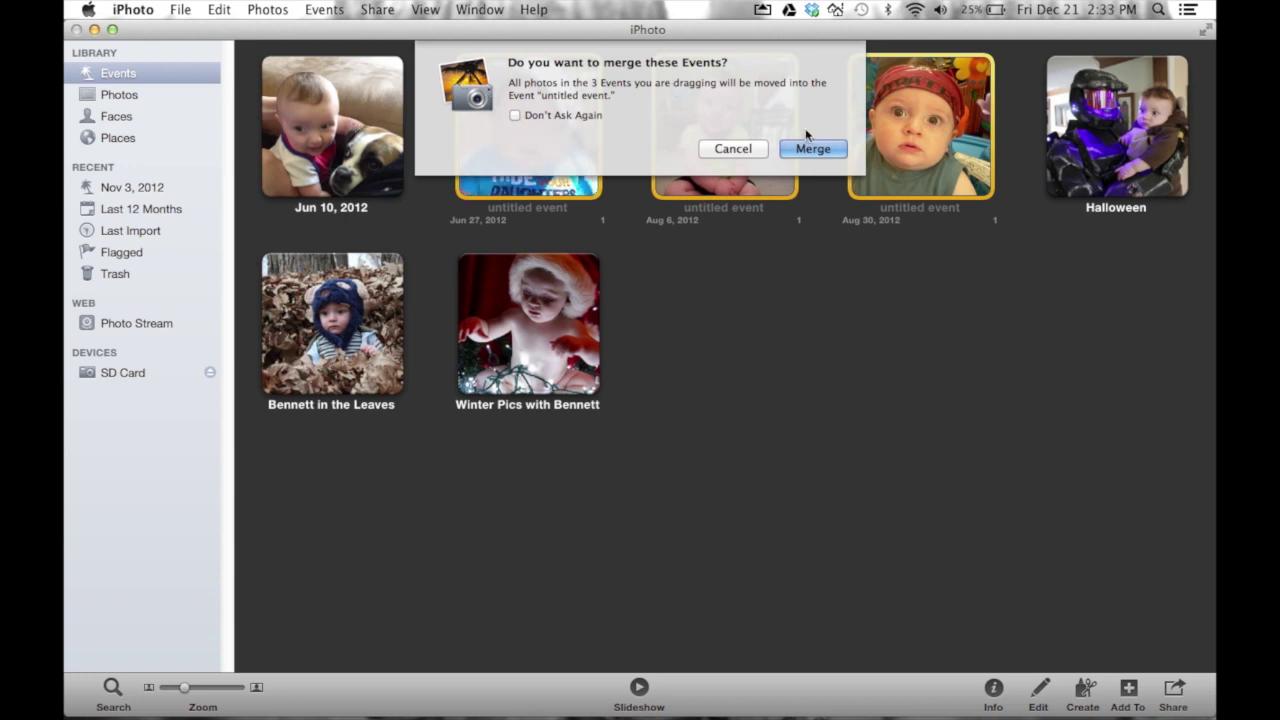
click(821, 148)
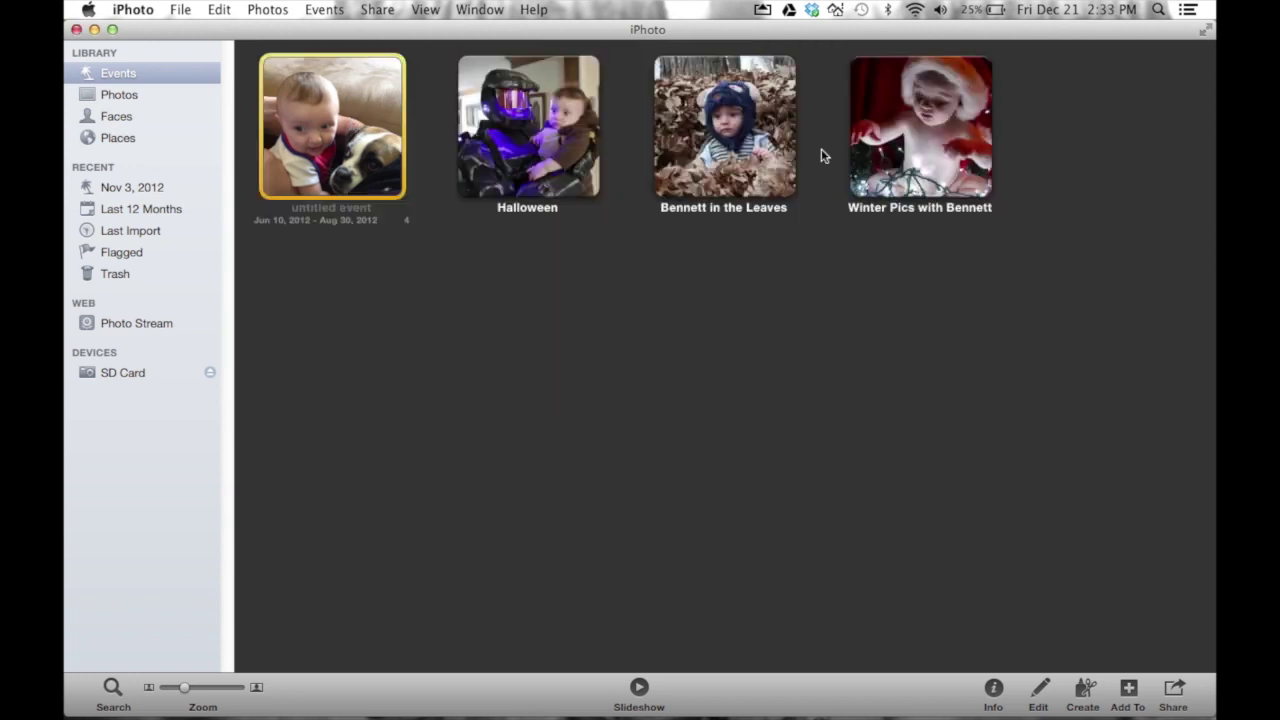
Rename the merged June to August event with a title made of "Silly" and the child's first name.
click(323, 208)
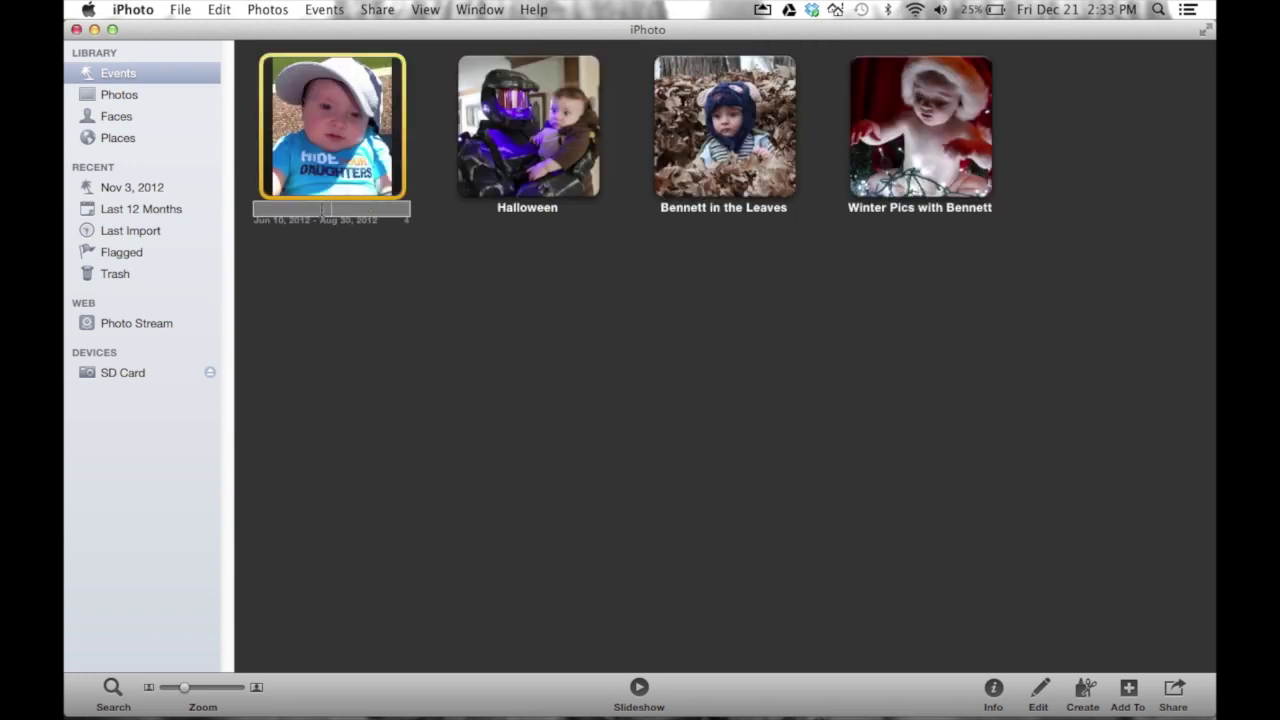
text(Silly Bennett)
key(Return)
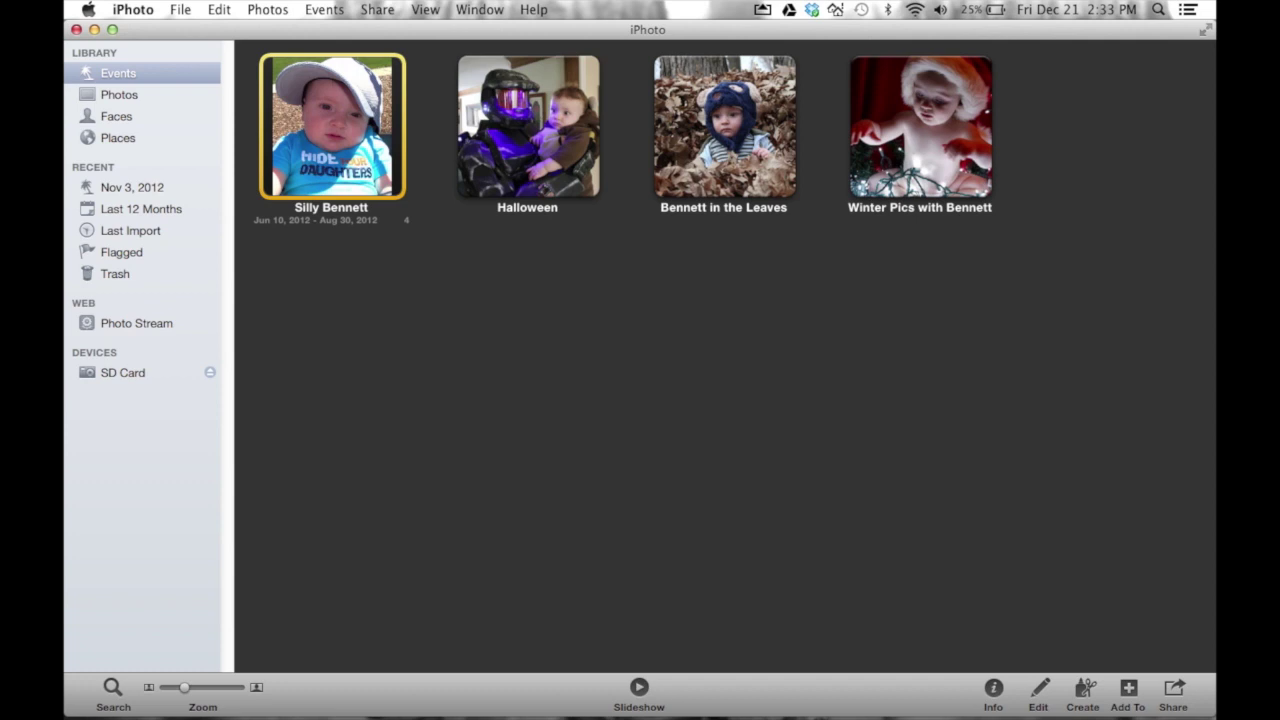